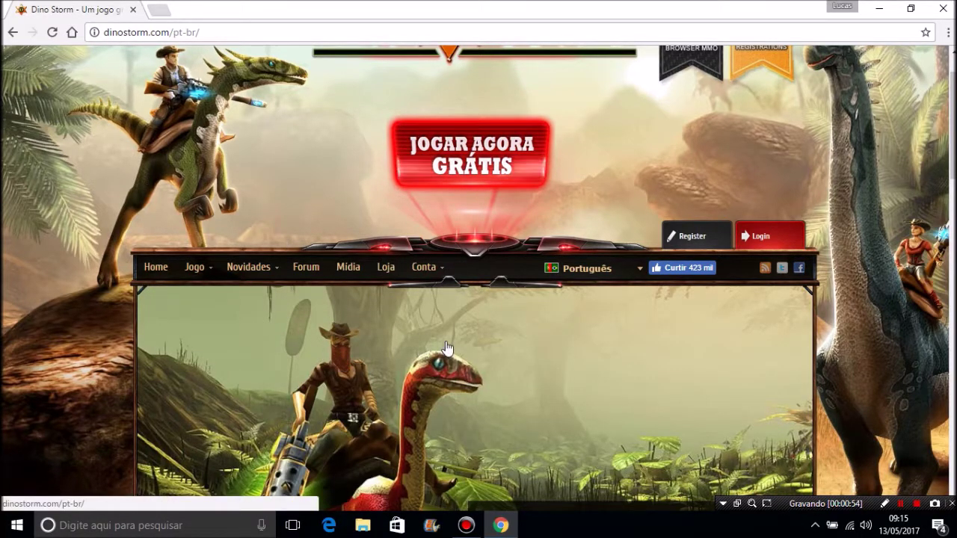
Step: Try to download the Dino Storm client setup from the official website
{"action": "mouse_move", "coordinate": [430, 271]}
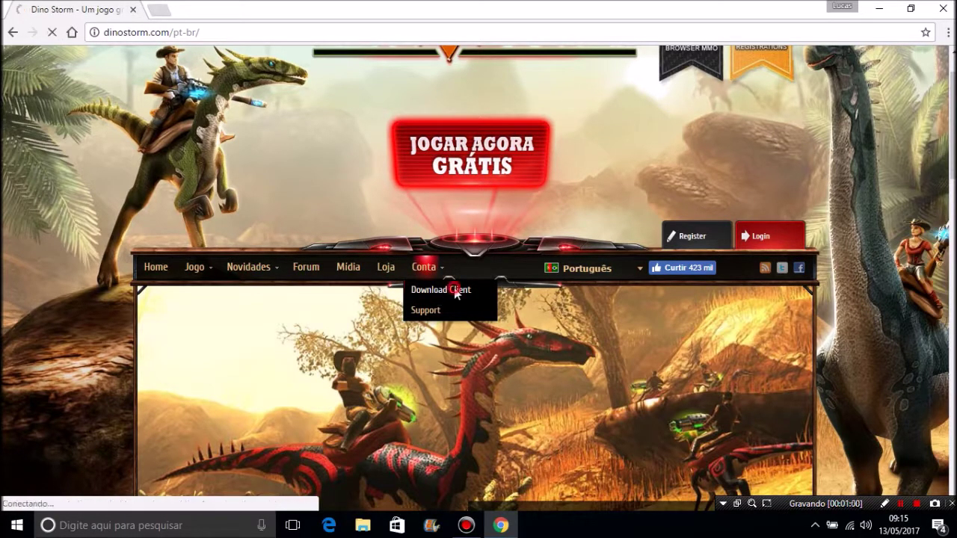
{"action": "left_click", "coordinate": [454, 289]}
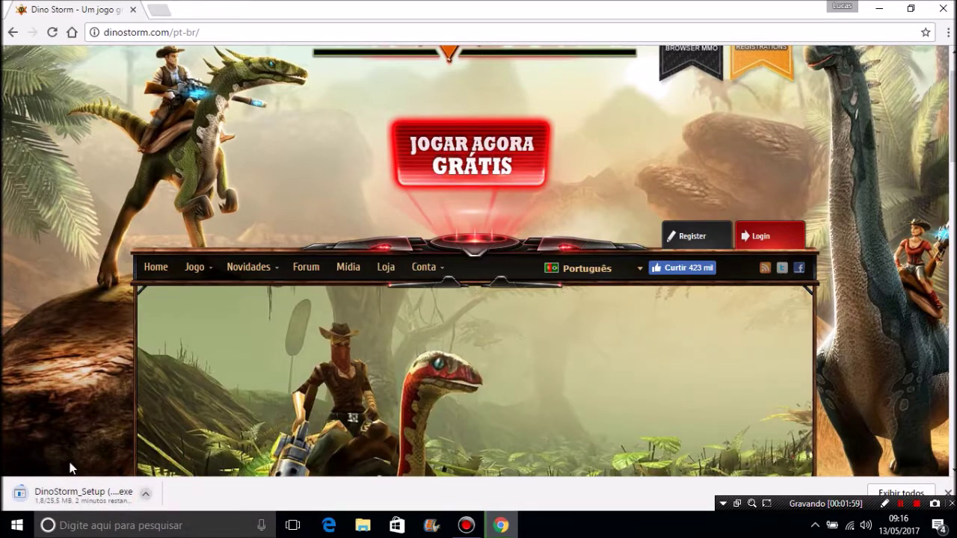
{"action": "right_click", "coordinate": [89, 497]}
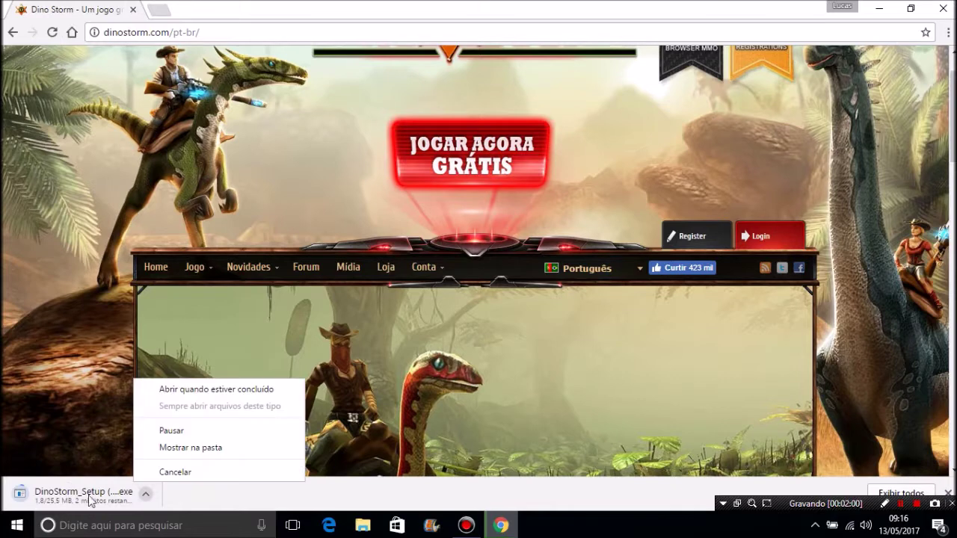
{"action": "left_click", "coordinate": [200, 472]}
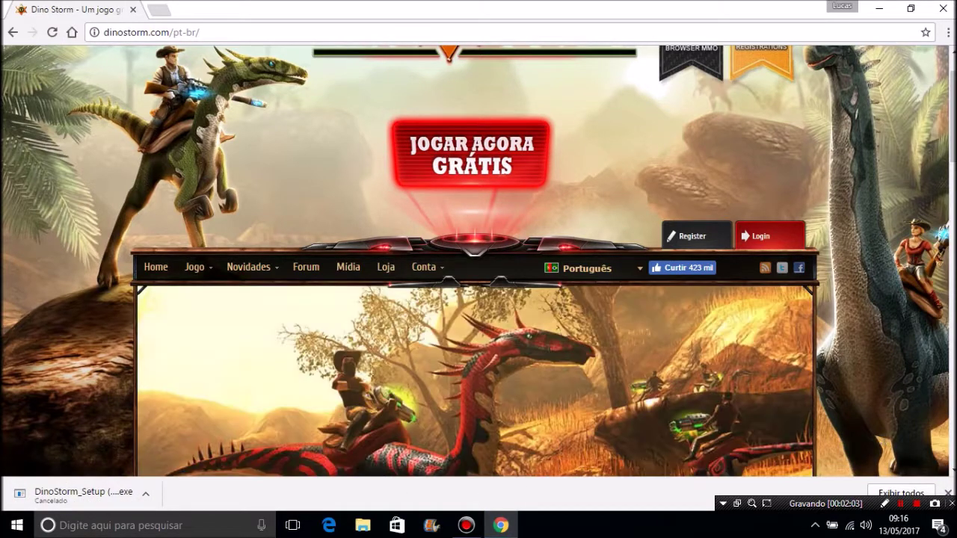
{"action": "left_click", "coordinate": [948, 492]}
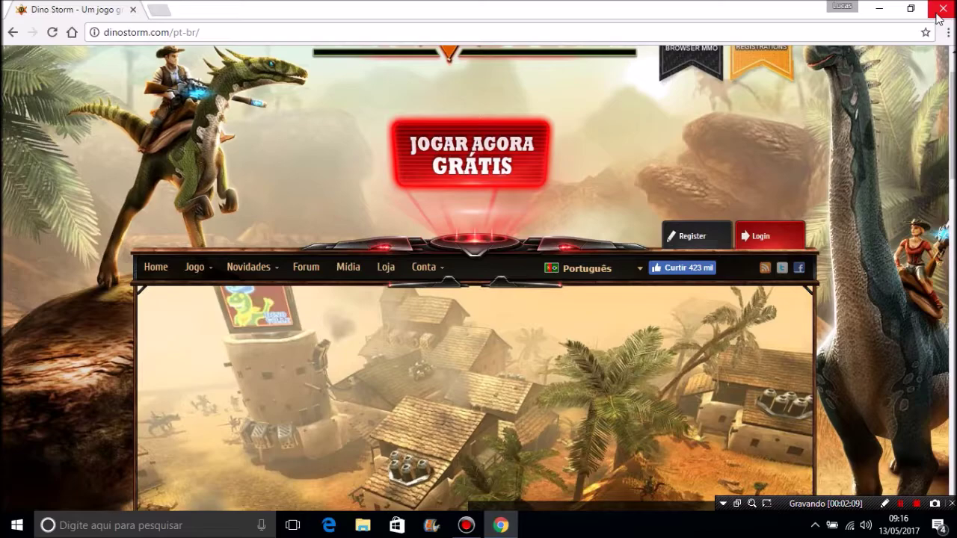
Step: Close the browser window to return to the desktop
{"action": "left_click", "coordinate": [942, 8]}
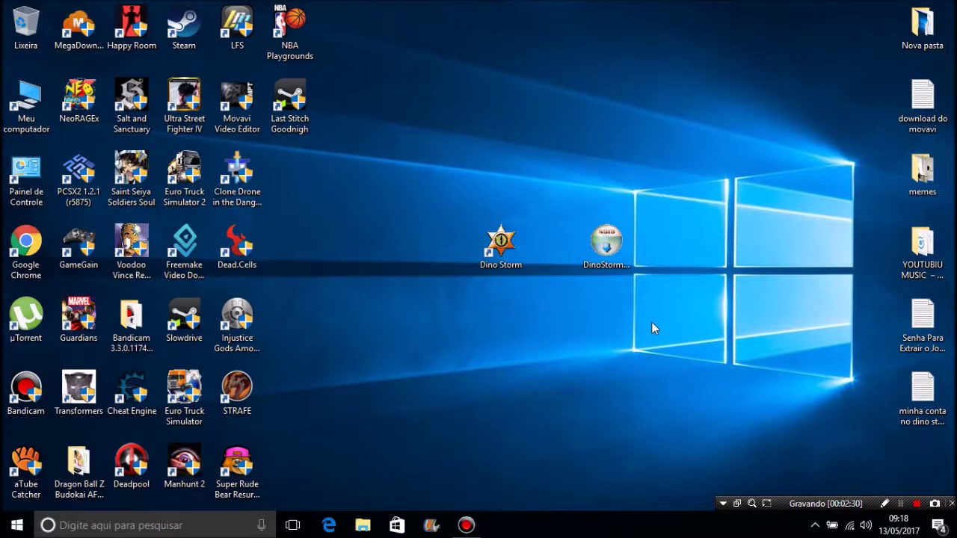
{"action": "left_click", "coordinate": [607, 246]}
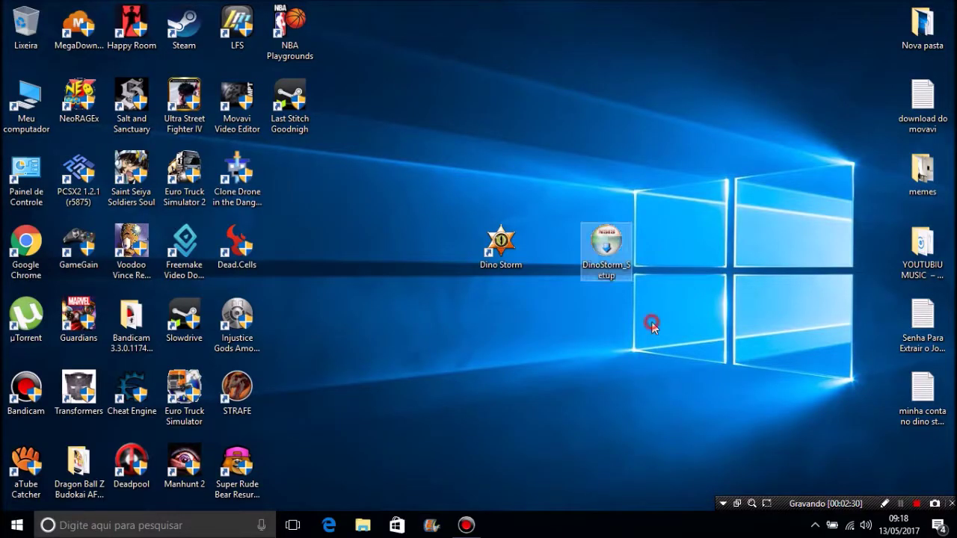
{"action": "mouse_move", "coordinate": [606, 247]}
{"action": "left_mouse_down"}
{"action": "mouse_move", "coordinate": [533, 289]}
{"action": "mouse_move", "coordinate": [595, 323]}
{"action": "mouse_move", "coordinate": [618, 309]}
{"action": "mouse_move", "coordinate": [617, 249]}
{"action": "left_mouse_up"}
{"action": "left_click", "coordinate": [557, 326]}
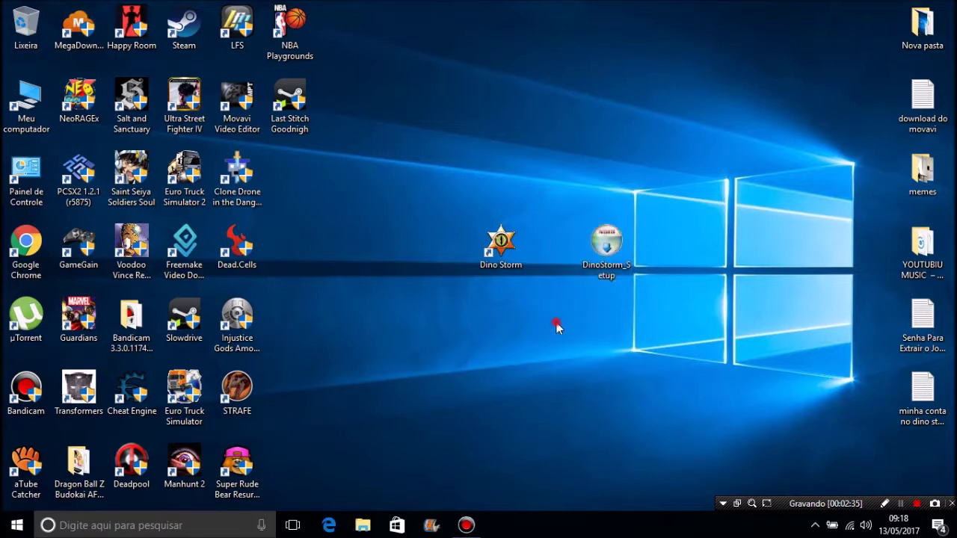
{"action": "left_click_drag", "start_coordinate": [731, 385], "coordinate": [459, 160]}
{"action": "left_click", "coordinate": [459, 160]}
{"action": "left_click", "coordinate": [630, 233]}
{"action": "left_click", "coordinate": [628, 331]}
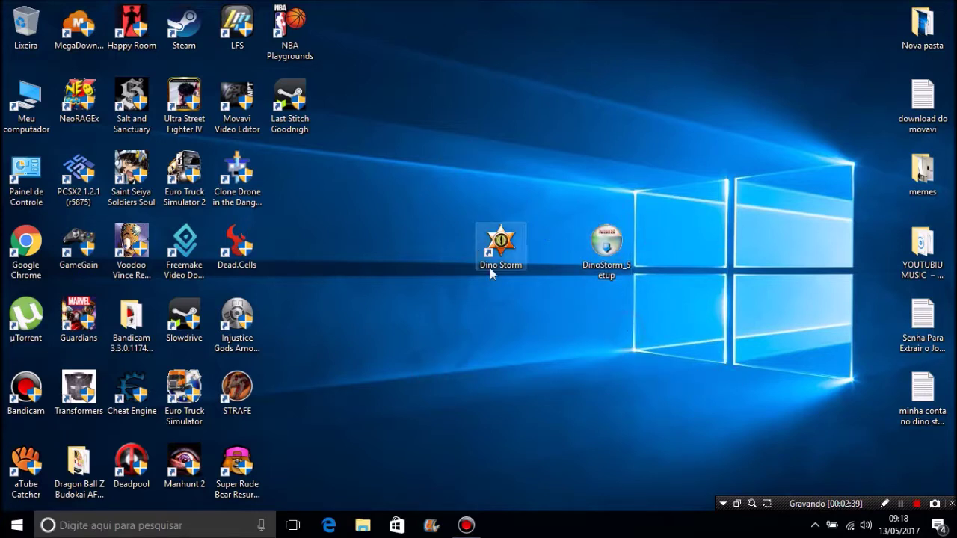
Step: Run the DinoStorm_Setup installer from the desktop as administrator
{"action": "left_click", "coordinate": [610, 256]}
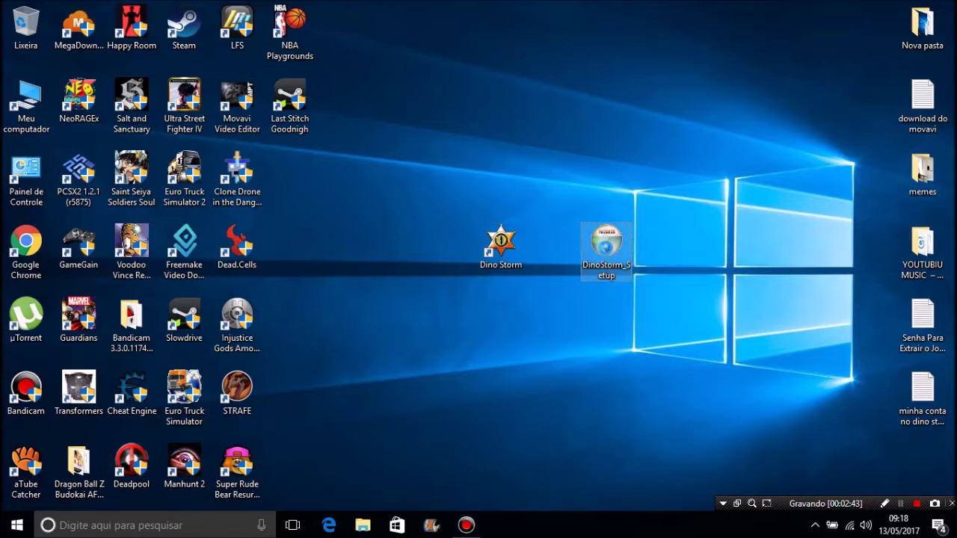
{"action": "right_click", "coordinate": [602, 246]}
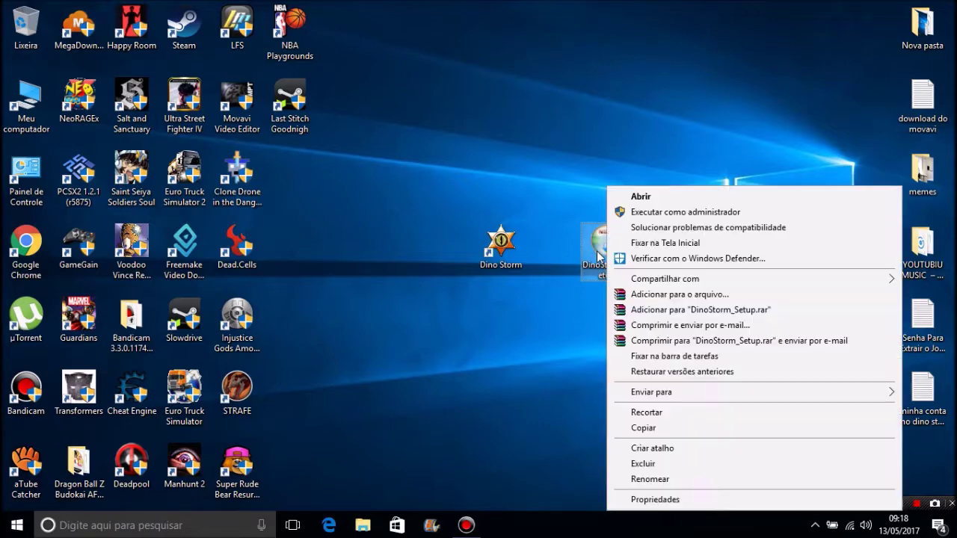
{"action": "left_click", "coordinate": [639, 213]}
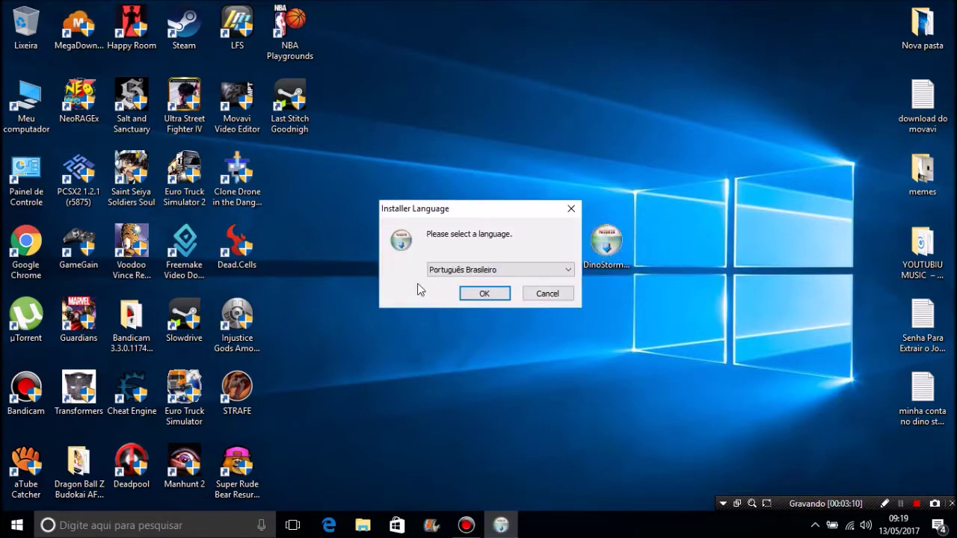
Step: Choose Português Brasileiro as the installer language and confirm it
{"action": "left_click", "coordinate": [451, 275]}
{"action": "left_click", "coordinate": [472, 273]}
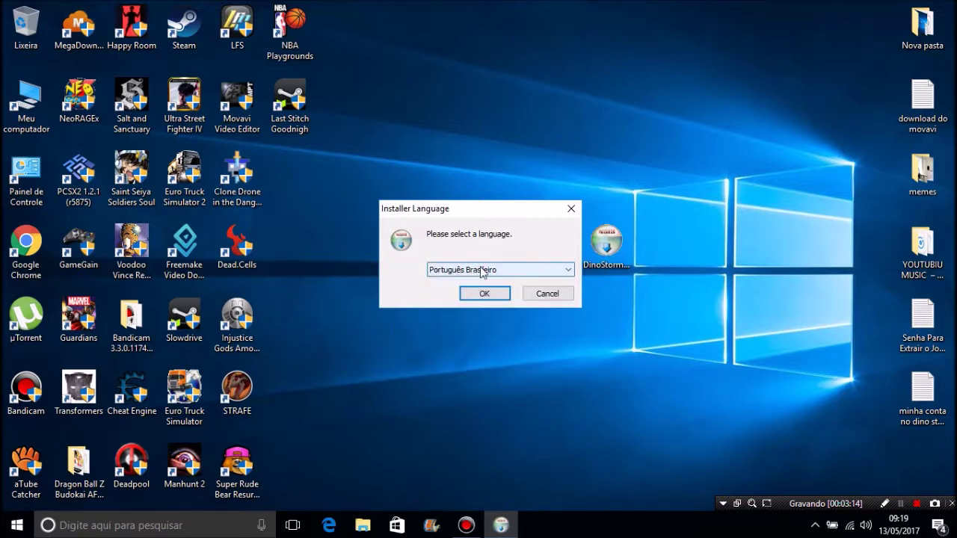
{"action": "left_click", "coordinate": [513, 274]}
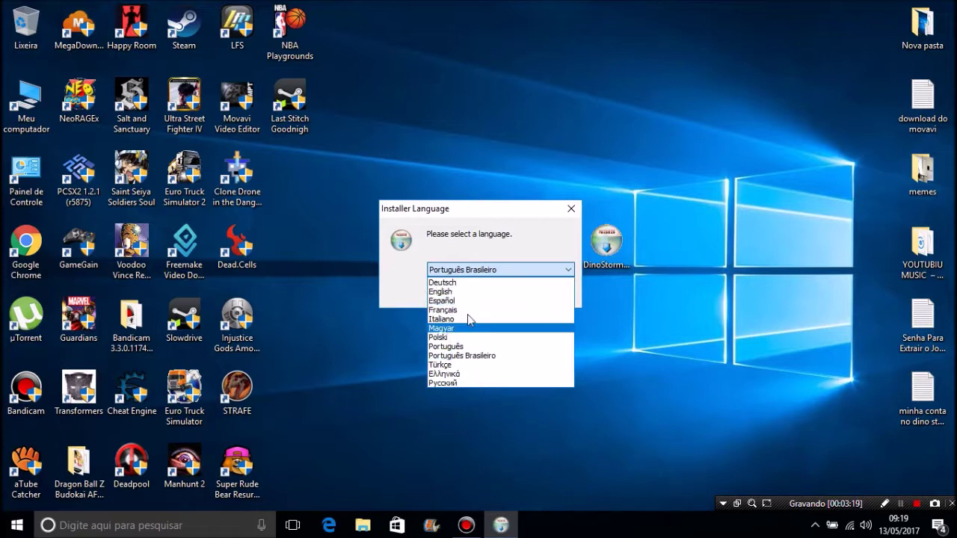
{"action": "left_click", "coordinate": [452, 365]}
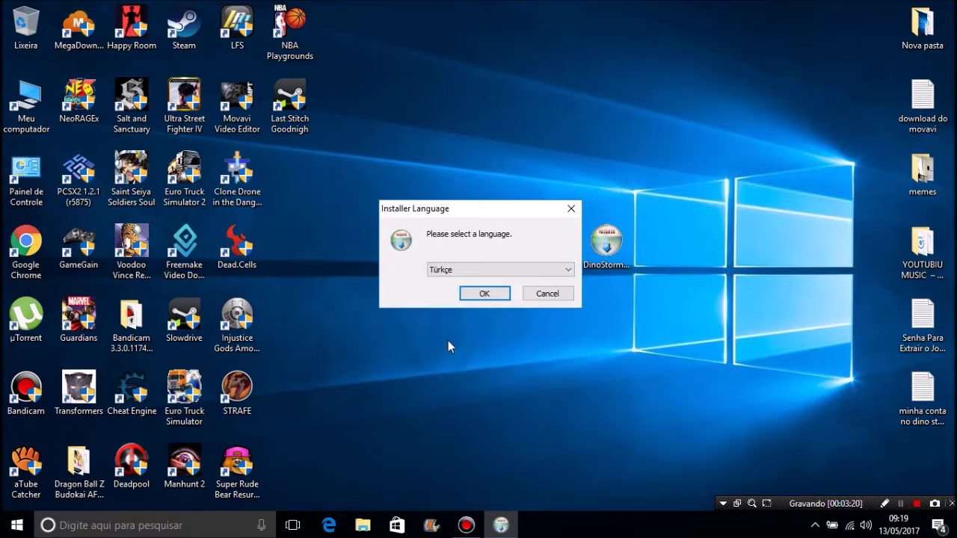
{"action": "left_click", "coordinate": [444, 270]}
{"action": "left_click", "coordinate": [441, 292]}
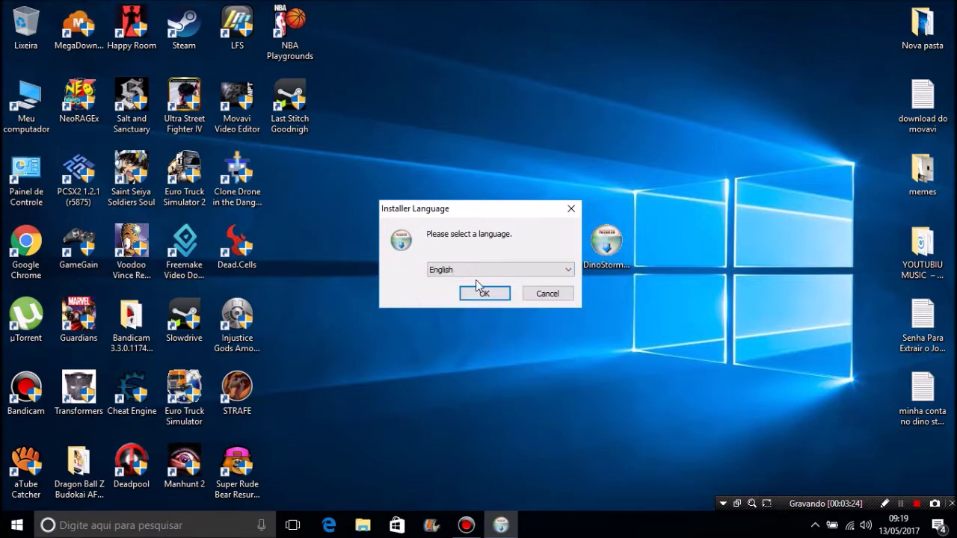
{"action": "left_click", "coordinate": [440, 270]}
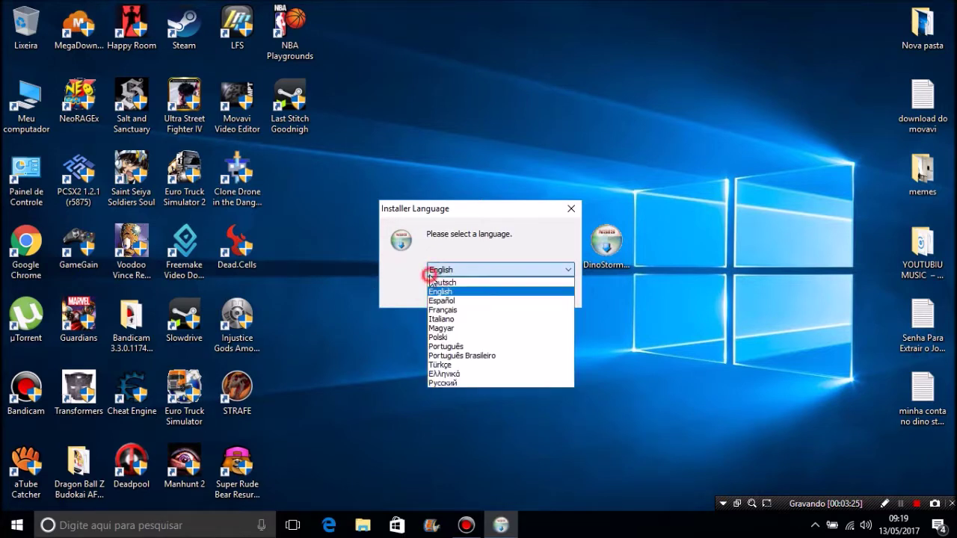
{"action": "left_click", "coordinate": [450, 356]}
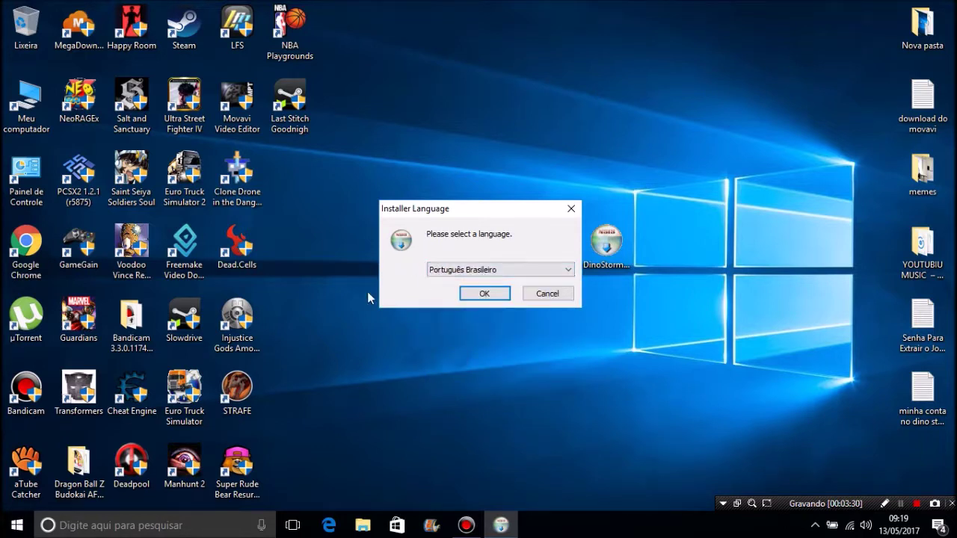
{"action": "left_click", "coordinate": [491, 296]}
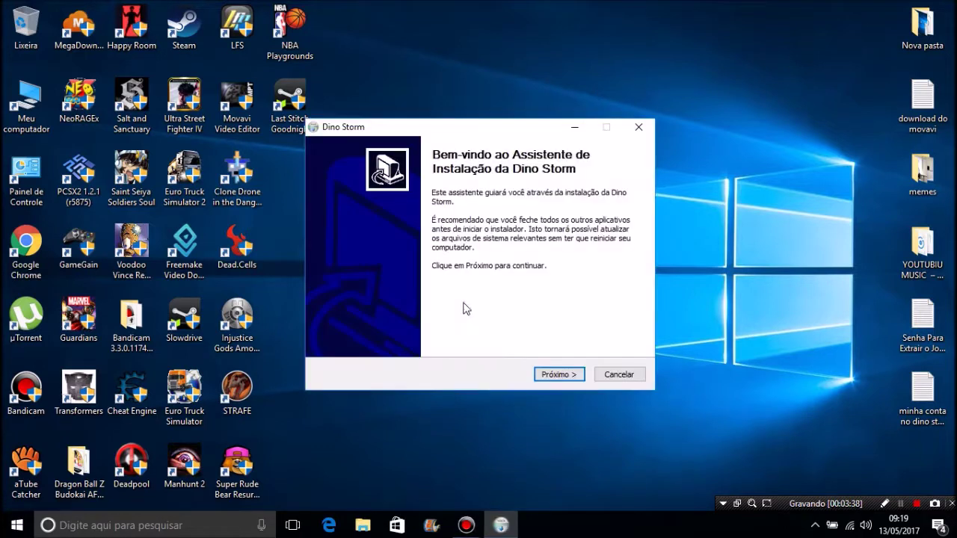
Step: Accept the Dino Storm license agreement and cancel the installation at the Start menu folder choice
{"action": "left_click", "coordinate": [550, 378]}
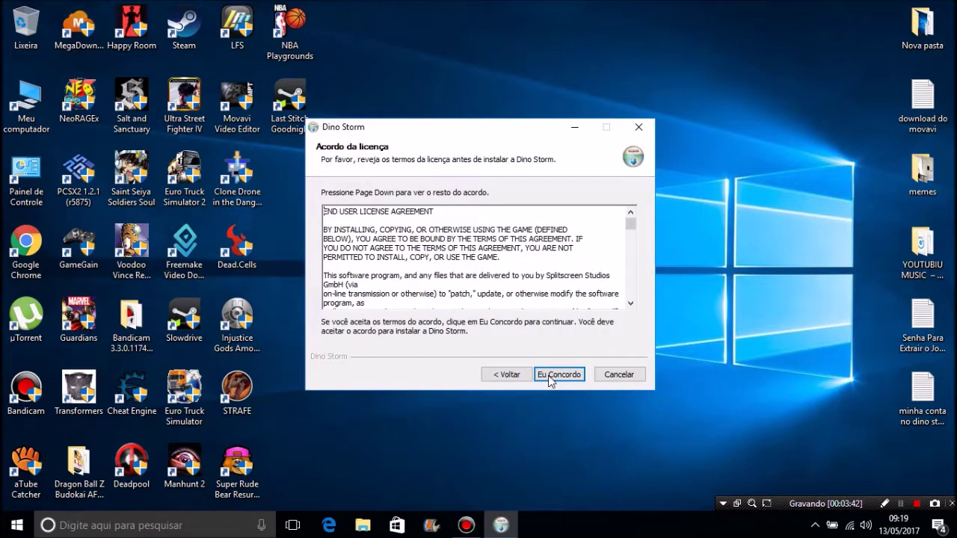
{"action": "left_click", "coordinate": [551, 377]}
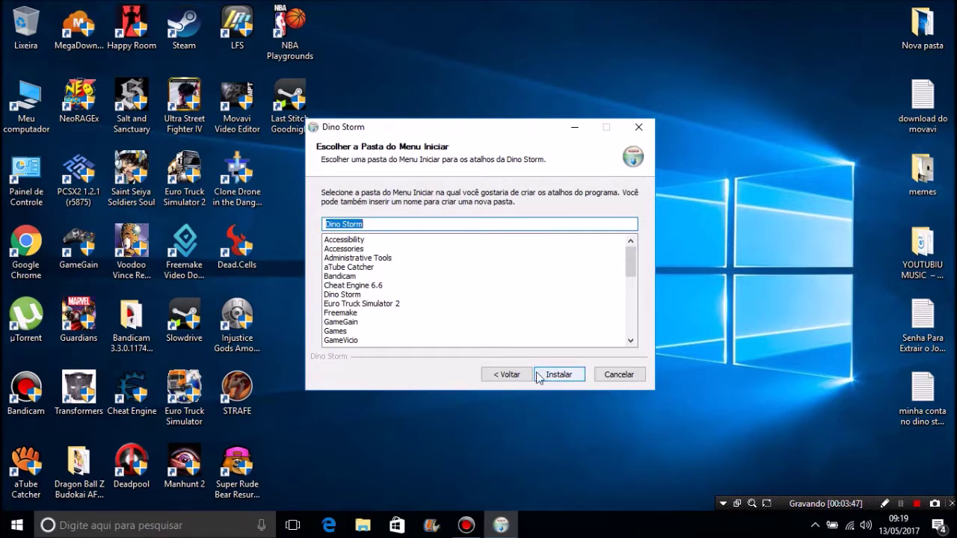
{"action": "left_click", "coordinate": [629, 378]}
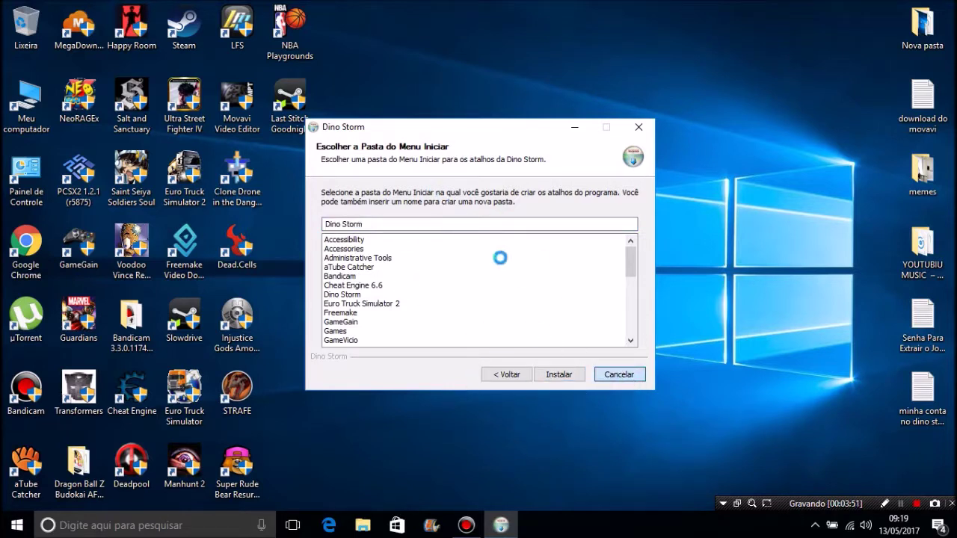
{"action": "left_click", "coordinate": [533, 314]}
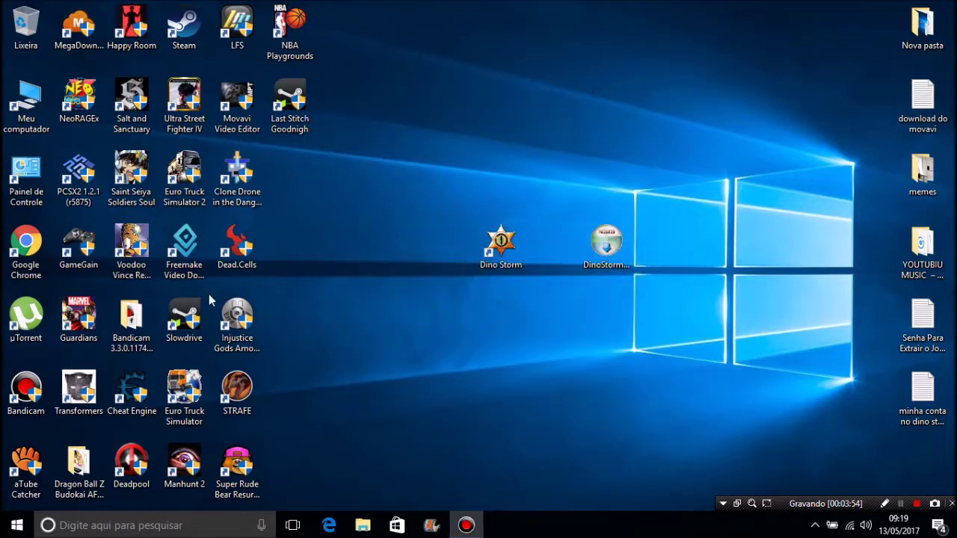
{"action": "left_click", "coordinate": [372, 344]}
{"action": "right_click", "coordinate": [1, 2]}
{"action": "left_click", "coordinate": [56, 42]}
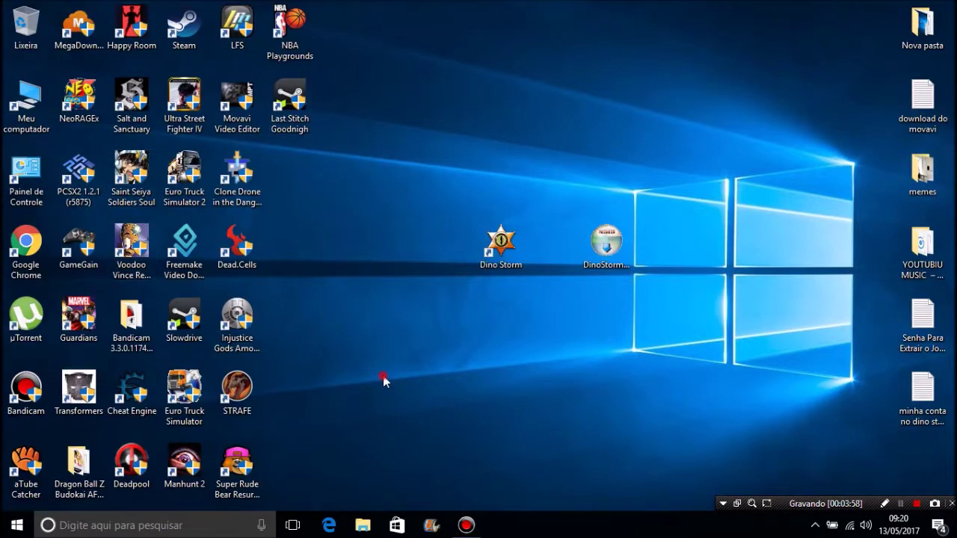
{"action": "left_click", "coordinate": [502, 247]}
{"action": "left_click", "coordinate": [372, 295]}
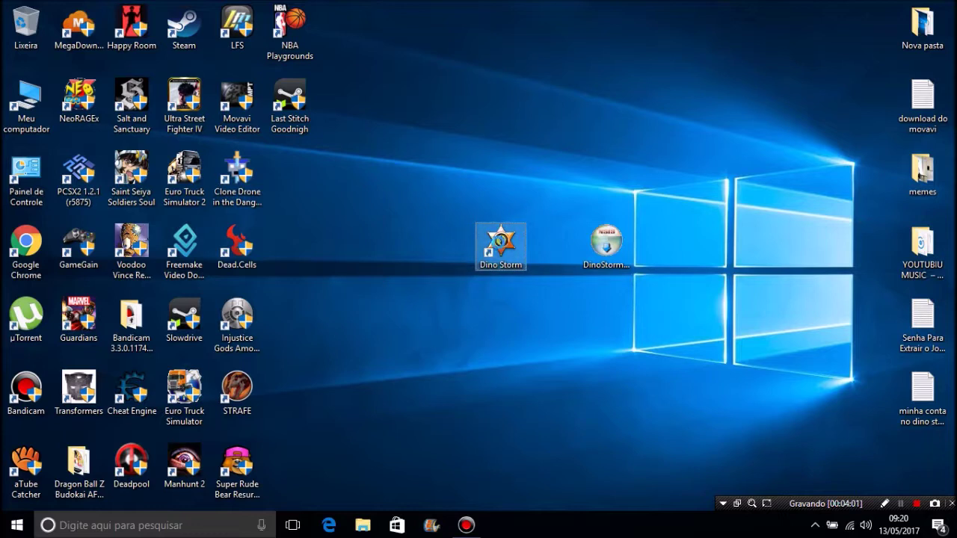
Step: Look up the Splitscreen Studios folder in Roaming through the Dino Storm shortcut's file location and close the window
{"action": "right_click", "coordinate": [500, 247]}
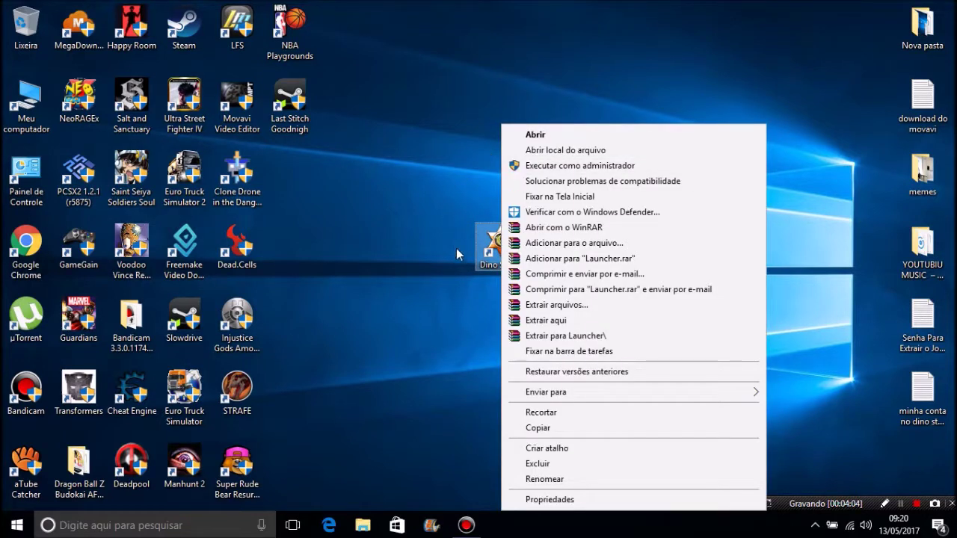
{"action": "left_click", "coordinate": [548, 151]}
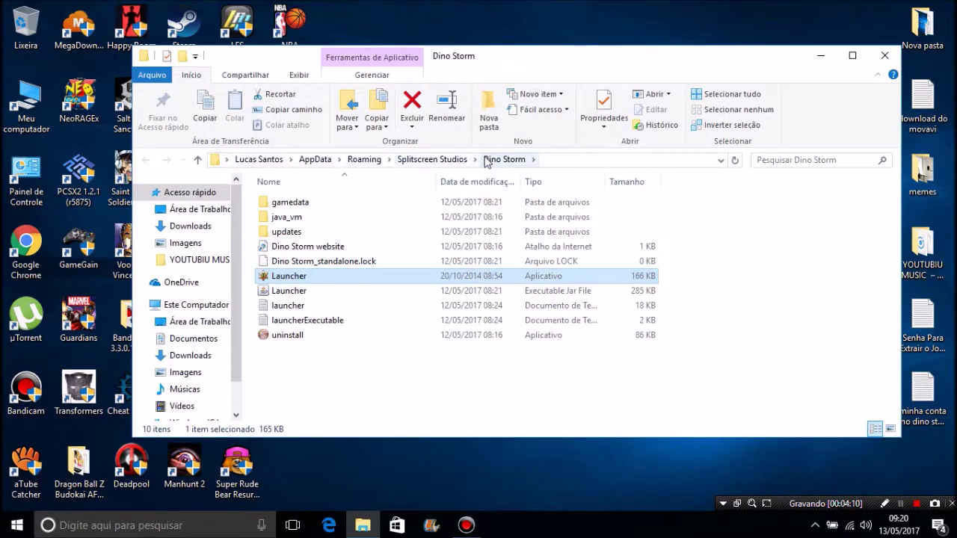
{"action": "left_click", "coordinate": [370, 164]}
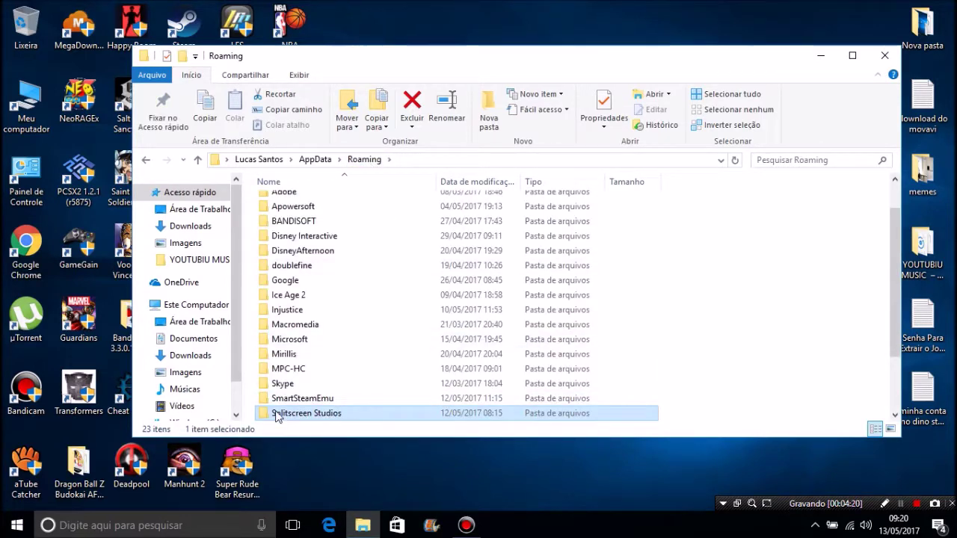
{"action": "mouse_move", "coordinate": [295, 421]}
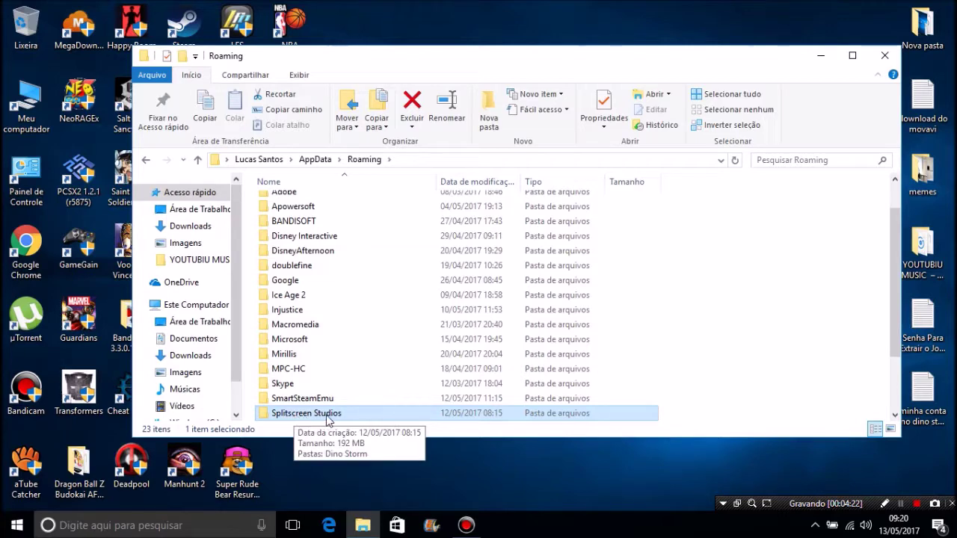
{"action": "left_click", "coordinate": [885, 56]}
Step: Open the Dino Storm shortcut's file location, go up to Roaming and cut the Splitscreen Studios folder
{"action": "right_click", "coordinate": [500, 245]}
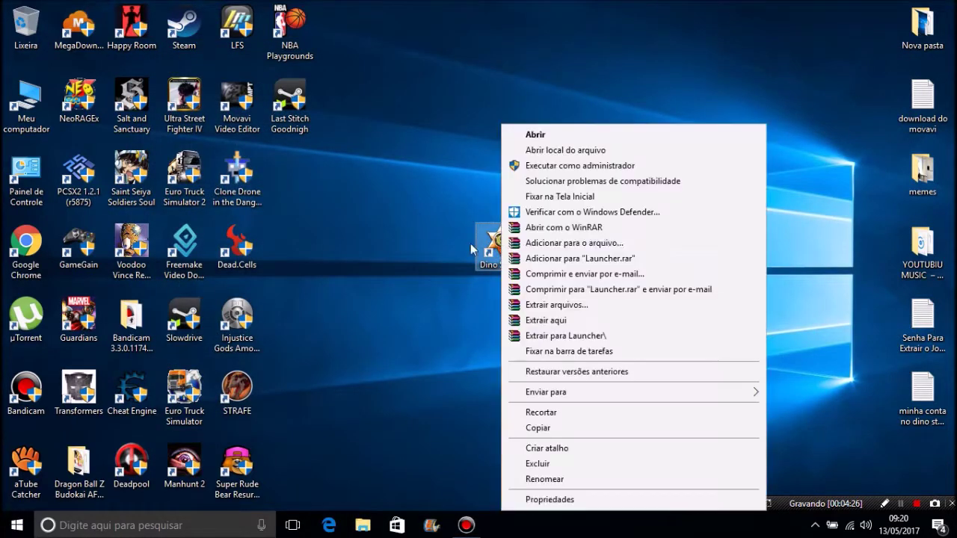
{"action": "left_click", "coordinate": [552, 149]}
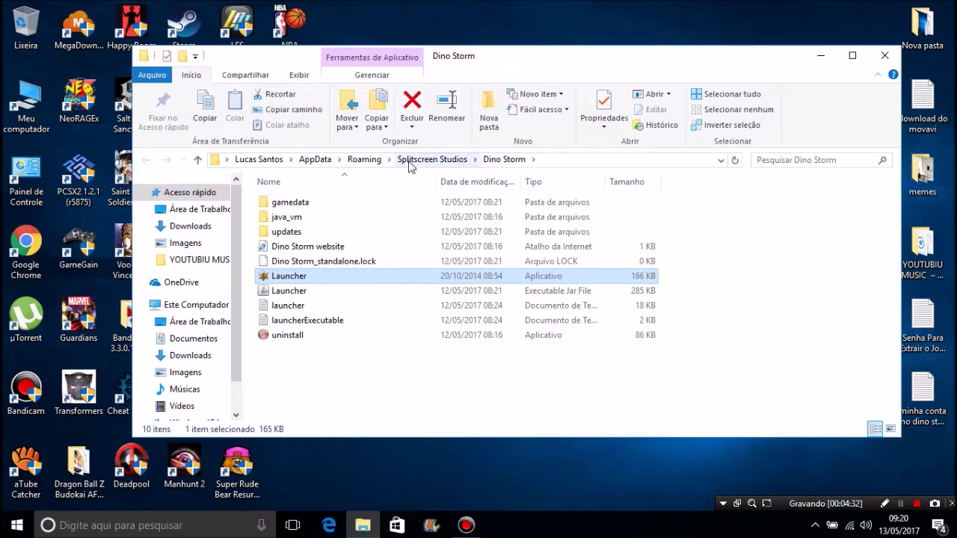
{"action": "left_click", "coordinate": [435, 159]}
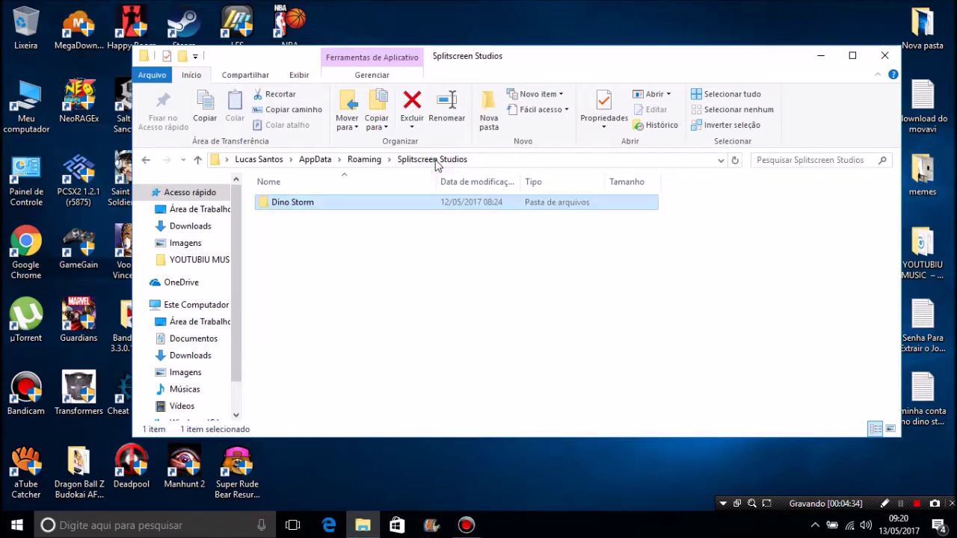
{"action": "left_click", "coordinate": [372, 160]}
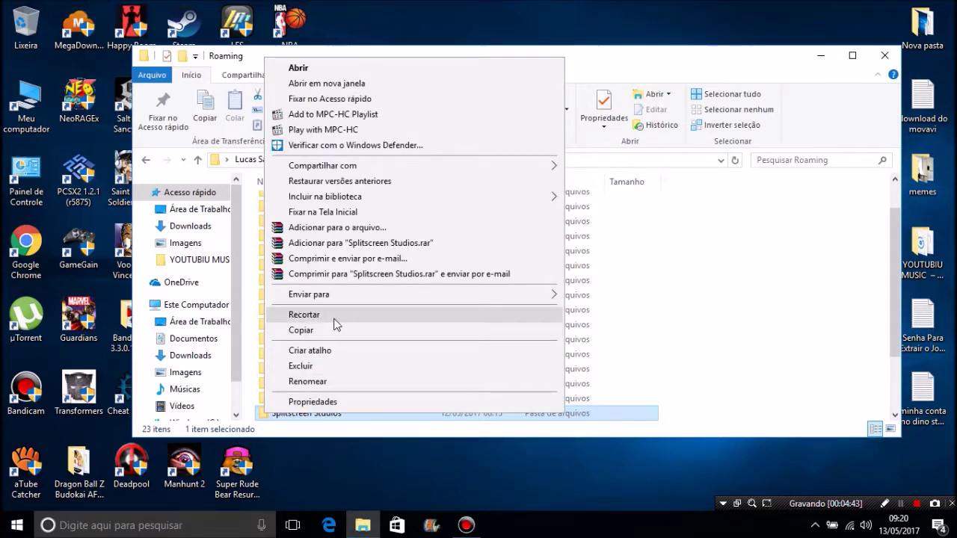
{"action": "left_click", "coordinate": [313, 315]}
Step: Paste the cut Splitscreen Studios folder into Program Files (x86) on Windows (C:), granting administrator permission for the move
{"action": "left_click", "coordinate": [187, 306]}
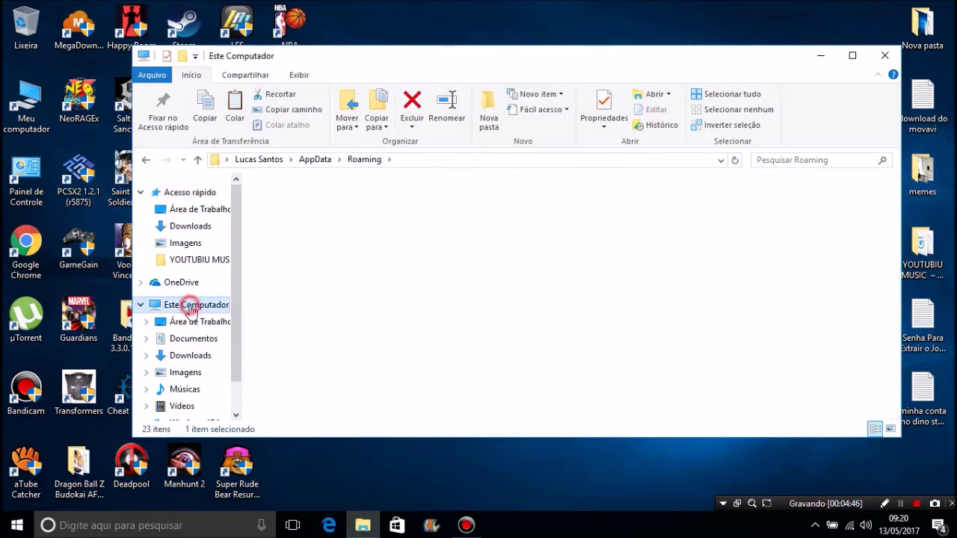
{"action": "double_click", "coordinate": [314, 322]}
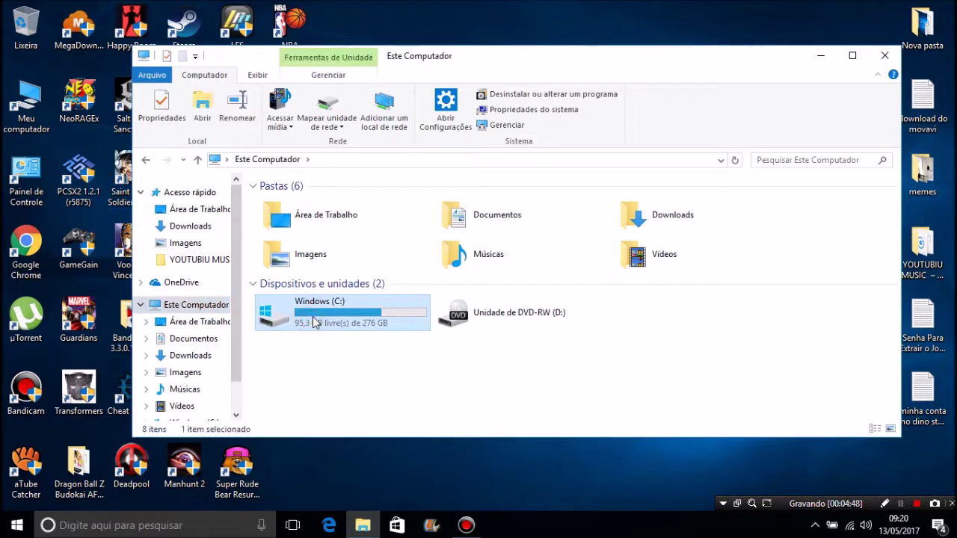
{"action": "double_click", "coordinate": [327, 263]}
{"action": "key", "text": "shift+F10"}
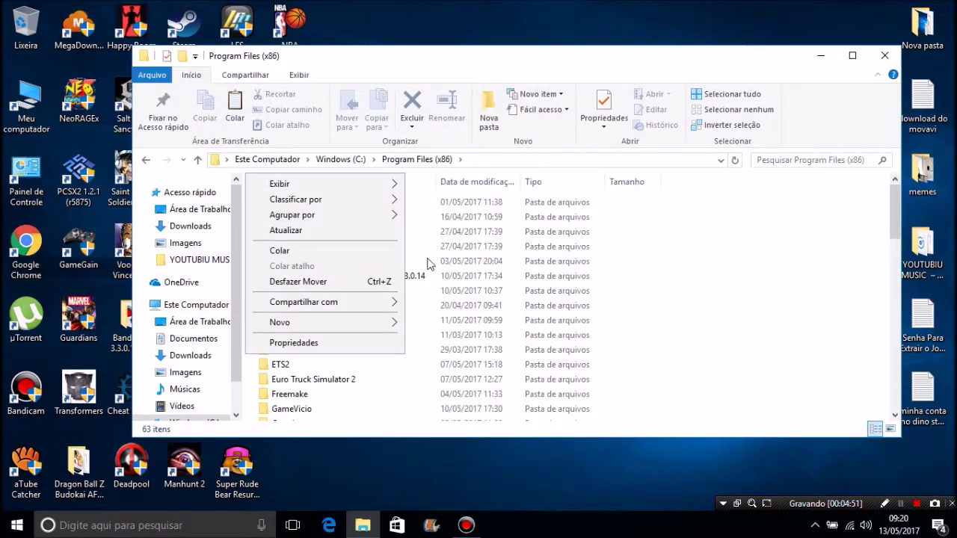
{"action": "left_click", "coordinate": [338, 251]}
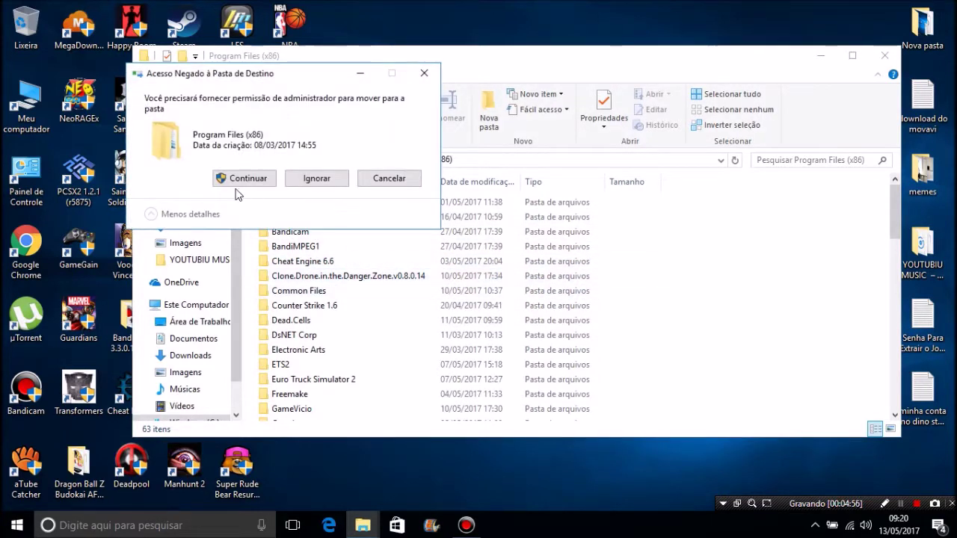
{"action": "left_click", "coordinate": [226, 180]}
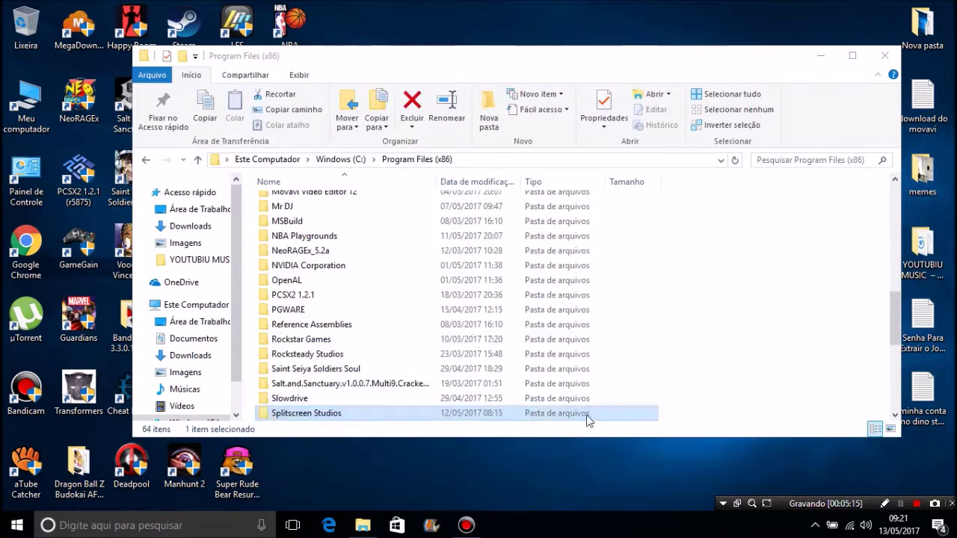
Step: Open the Dino Storm folder inside the moved Splitscreen Studios folder
{"action": "left_click", "coordinate": [323, 413]}
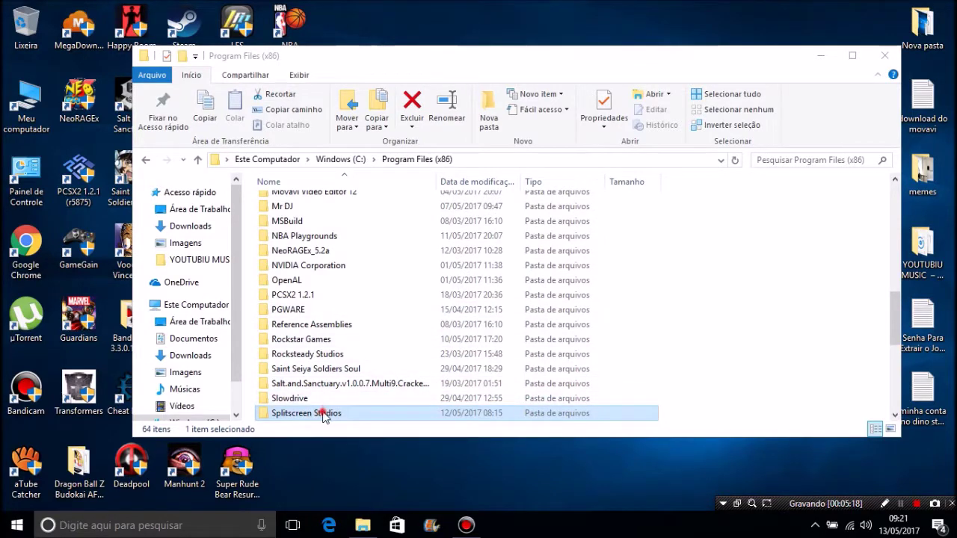
{"action": "double_click", "coordinate": [322, 412]}
{"action": "left_click", "coordinate": [300, 205]}
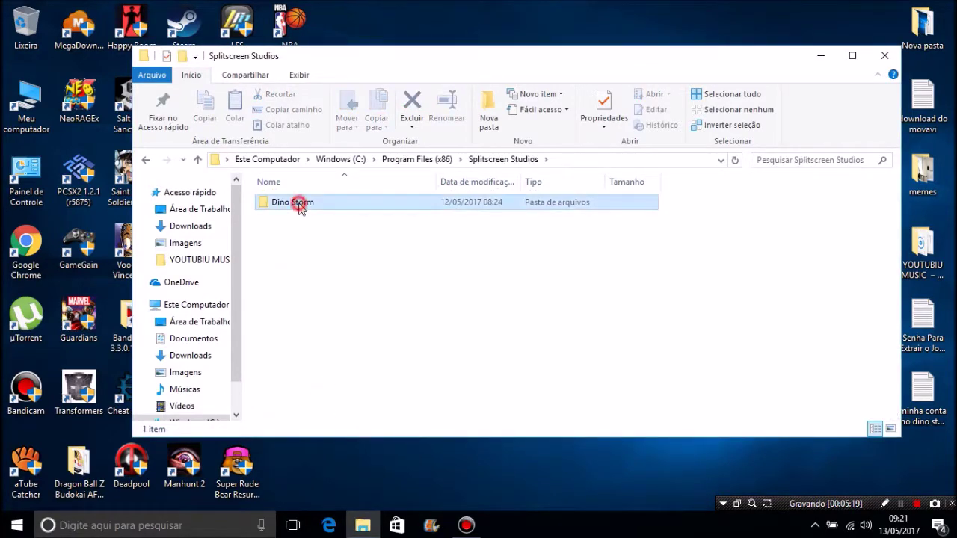
{"action": "double_click", "coordinate": [299, 205]}
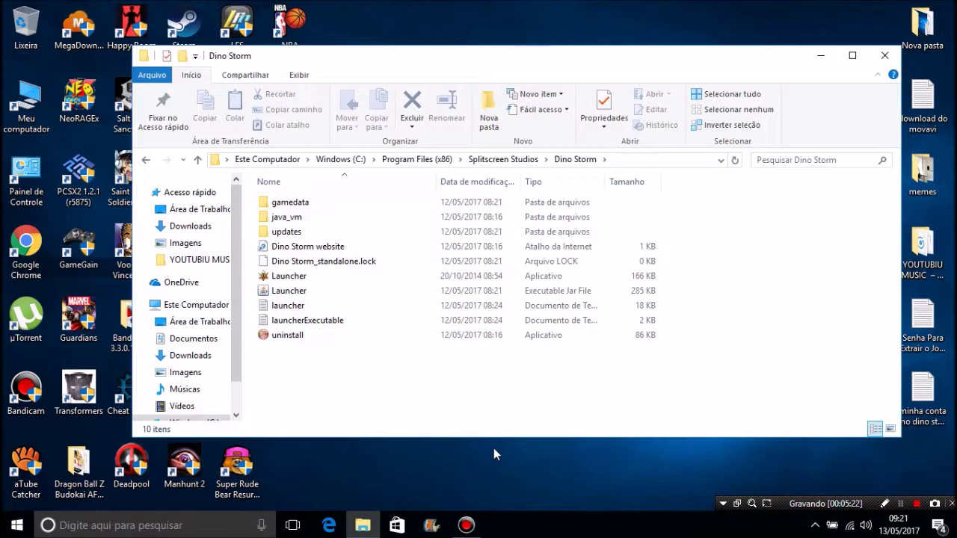
{"action": "left_click_drag", "start_coordinate": [439, 421], "coordinate": [311, 203]}
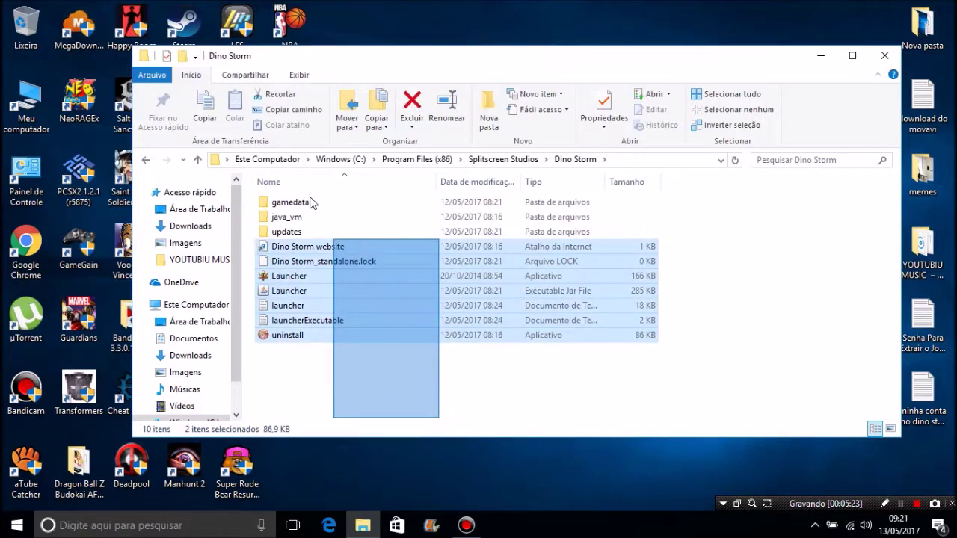
{"action": "left_click_drag", "start_coordinate": [331, 229], "coordinate": [352, 259]}
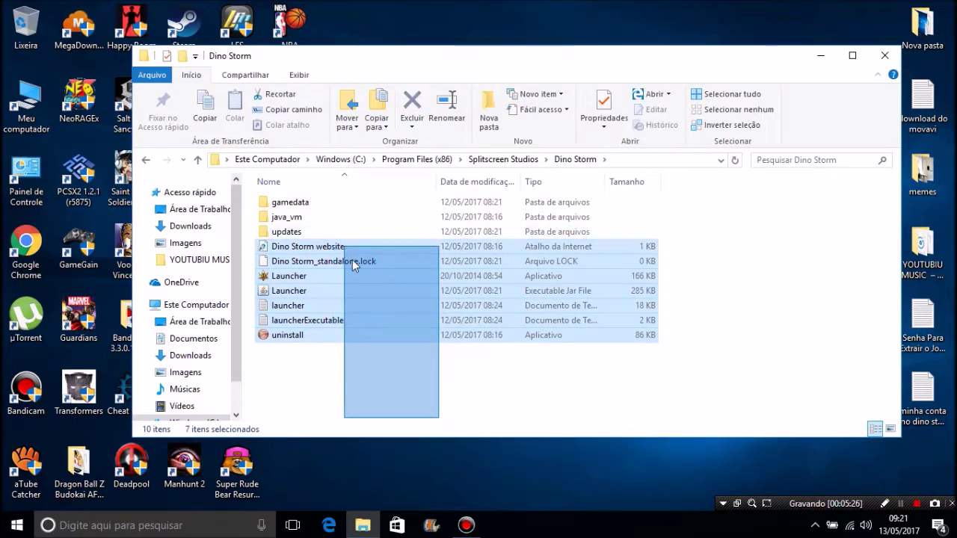
{"action": "left_click_drag", "start_coordinate": [397, 365], "coordinate": [397, 365]}
{"action": "left_click", "coordinate": [397, 365]}
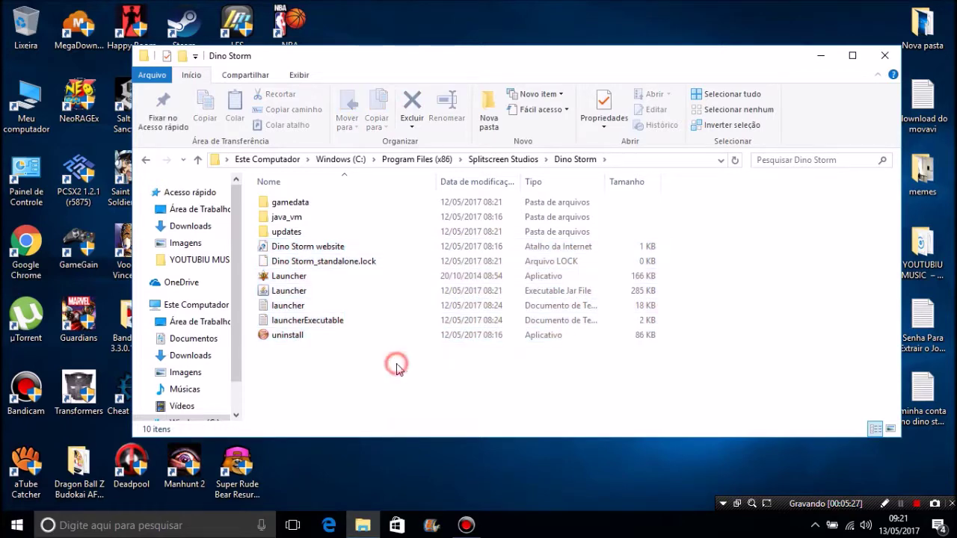
{"action": "left_click_drag", "start_coordinate": [324, 379], "coordinate": [274, 209]}
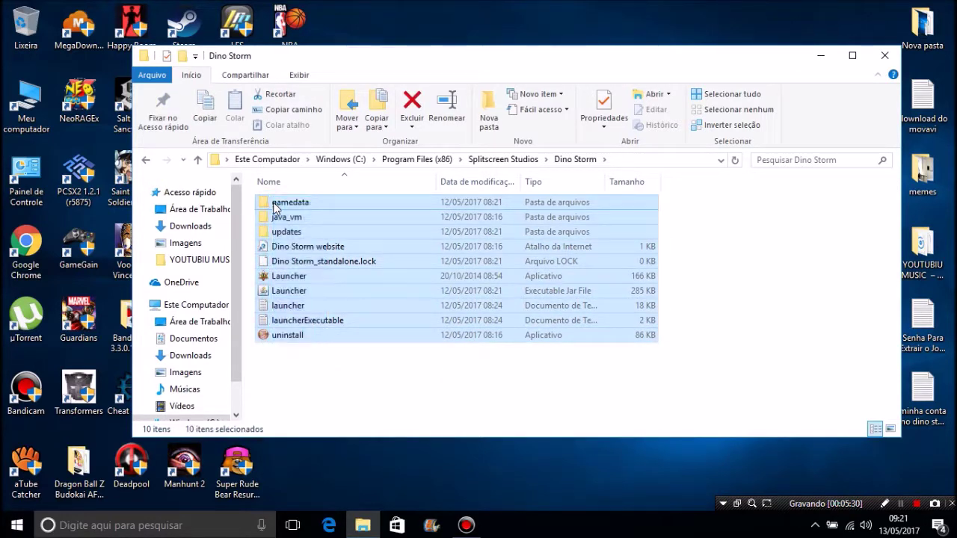
{"action": "left_click", "coordinate": [356, 383]}
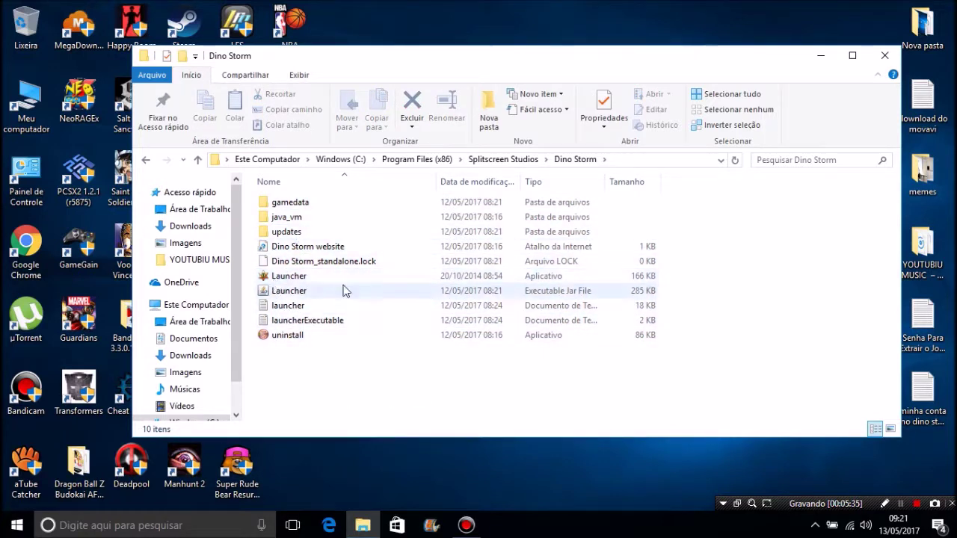
{"action": "left_click", "coordinate": [362, 402]}
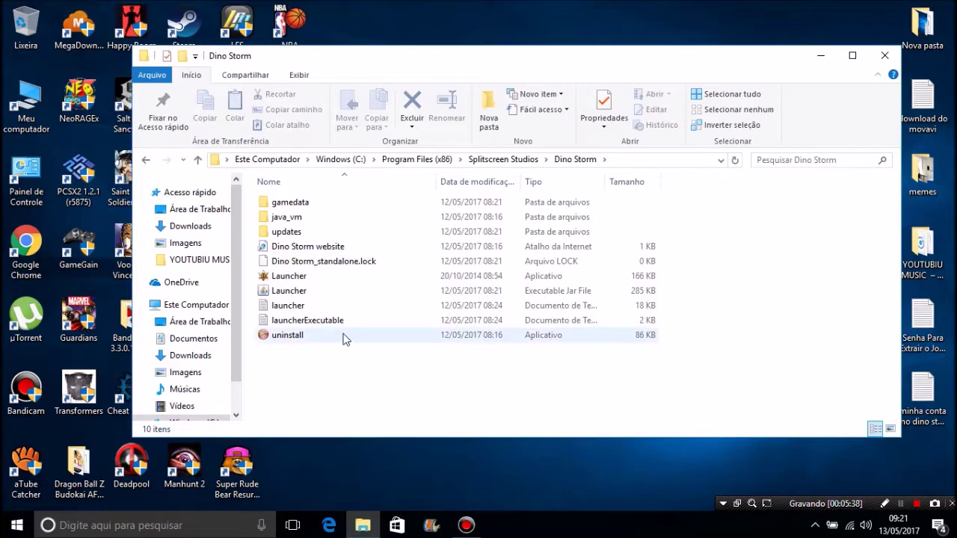
{"action": "left_click_drag", "start_coordinate": [344, 392], "coordinate": [277, 203]}
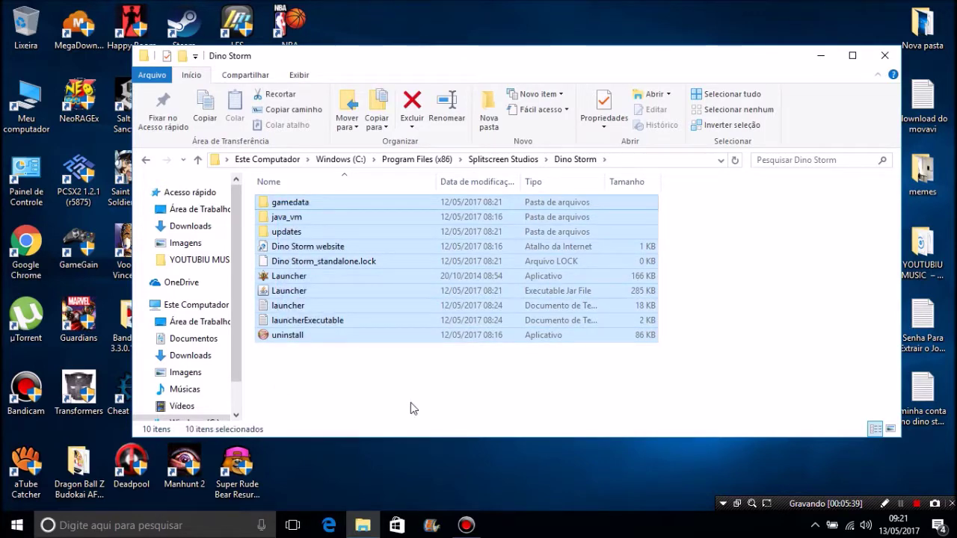
{"action": "left_click", "coordinate": [410, 401]}
{"action": "left_click_drag", "start_coordinate": [539, 403], "coordinate": [288, 196]}
{"action": "left_click", "coordinate": [361, 401]}
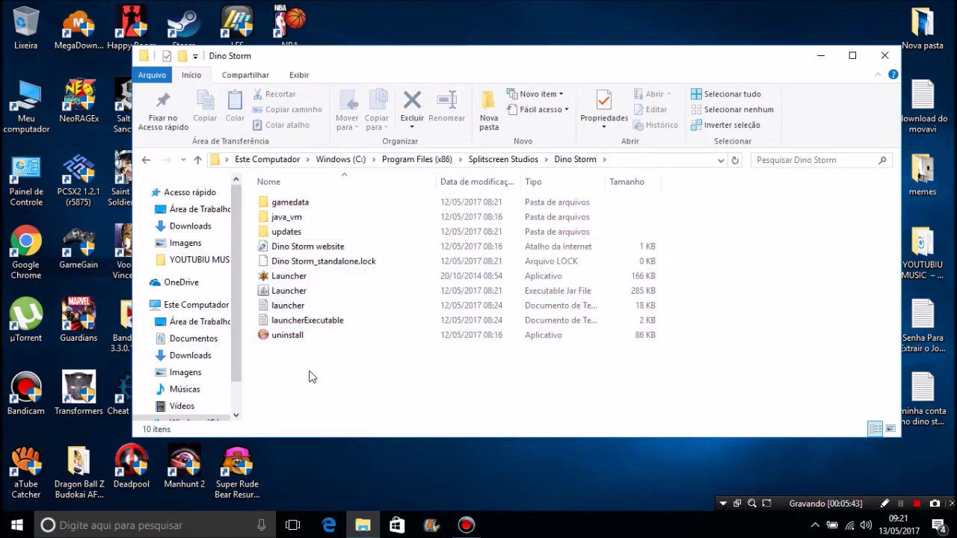
{"action": "left_click", "coordinate": [445, 428]}
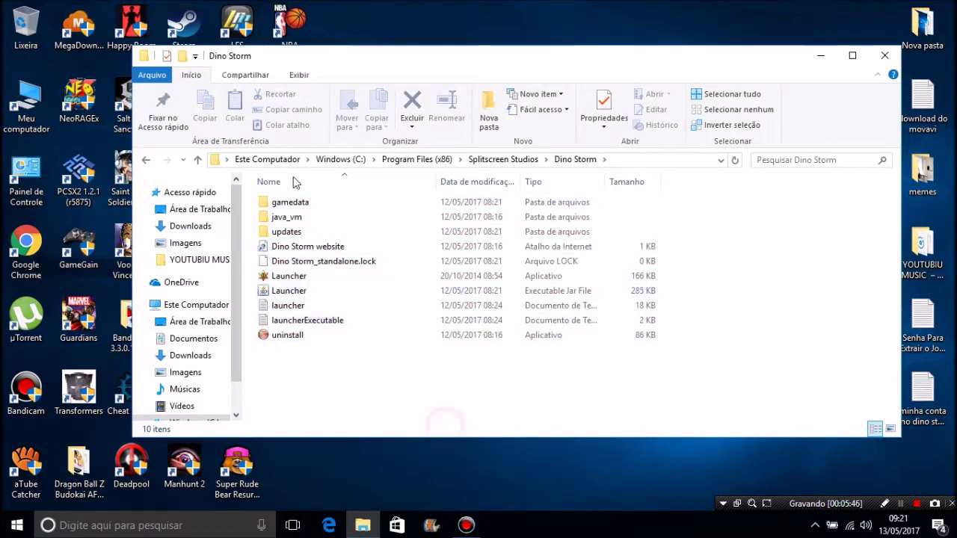
{"action": "left_click_drag", "start_coordinate": [436, 362], "coordinate": [320, 402]}
{"action": "left_click", "coordinate": [410, 357]}
Step: Send a shortcut of the Launcher application to the desktop and close the Dino Storm folder window
{"action": "left_click", "coordinate": [284, 282]}
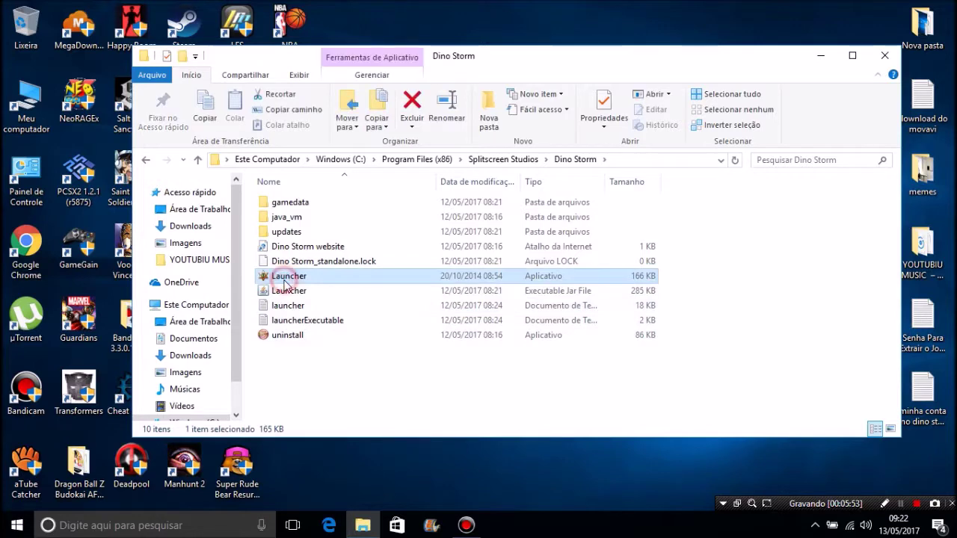
{"action": "right_click", "coordinate": [282, 279]}
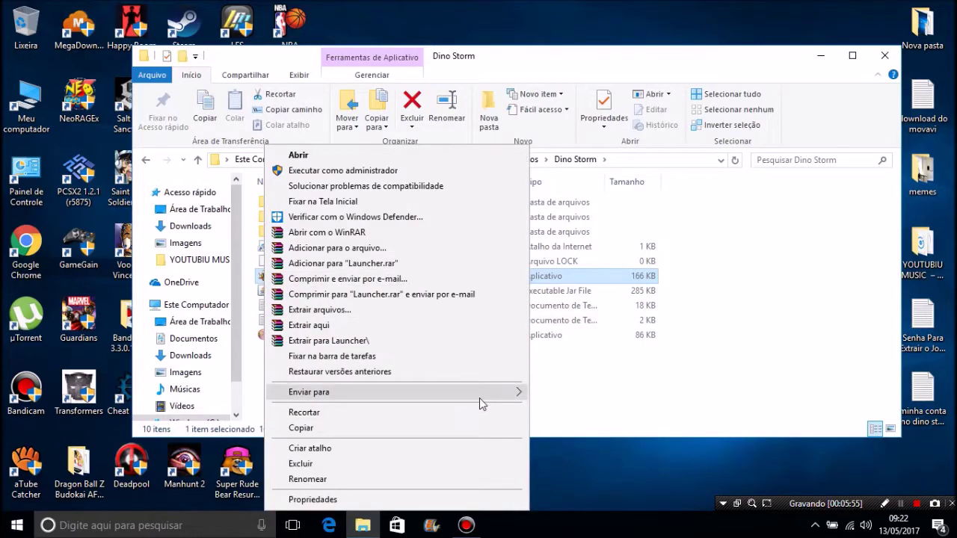
{"action": "mouse_move", "coordinate": [516, 400]}
{"action": "left_click", "coordinate": [561, 394]}
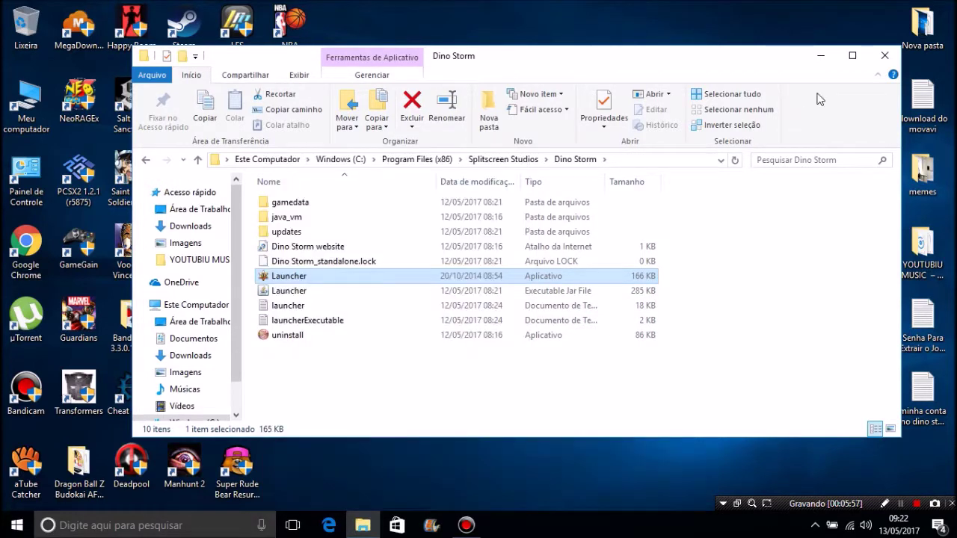
{"action": "left_click", "coordinate": [887, 57]}
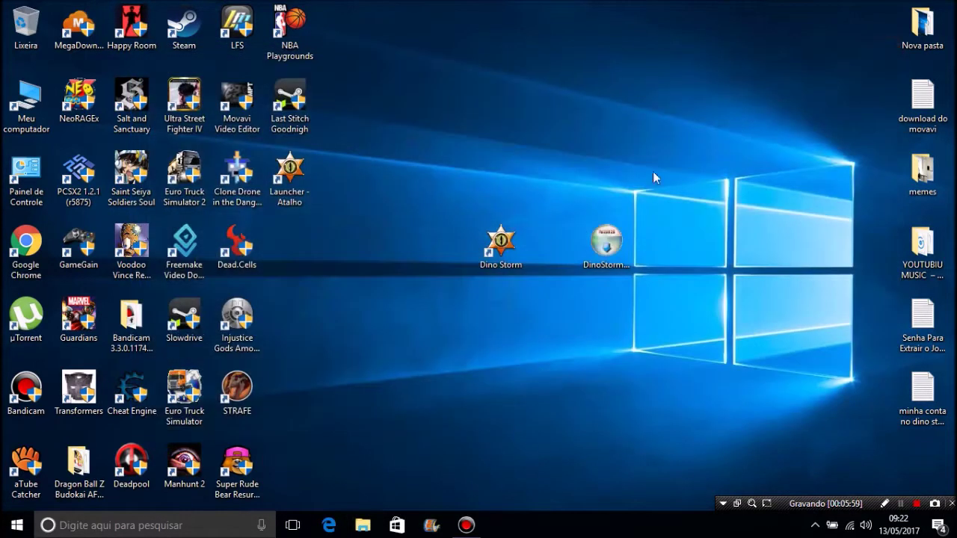
Step: Delete the old Dino Storm desktop shortcut and move the Launcher - Atalho shortcut to the open middle area of the desktop
{"action": "right_click", "coordinate": [501, 250]}
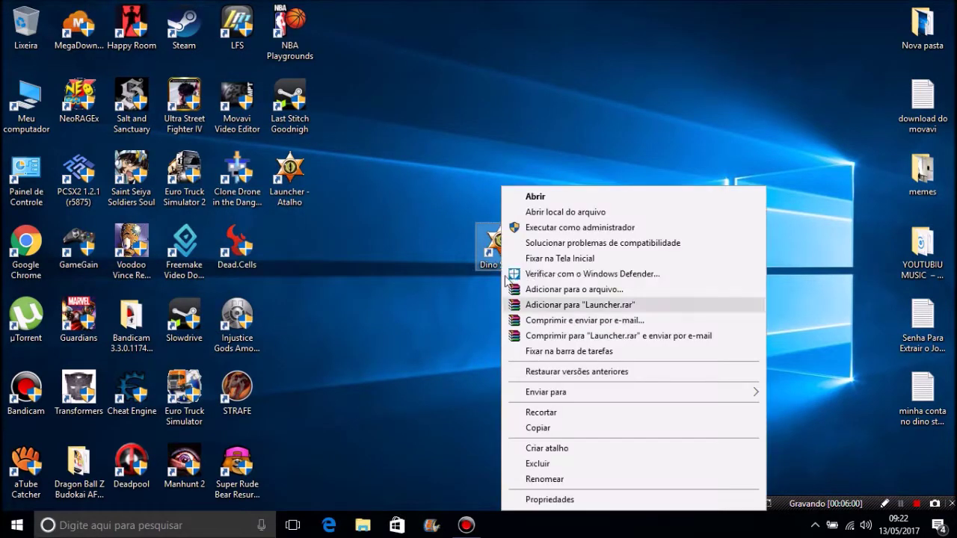
{"action": "left_click", "coordinate": [530, 465]}
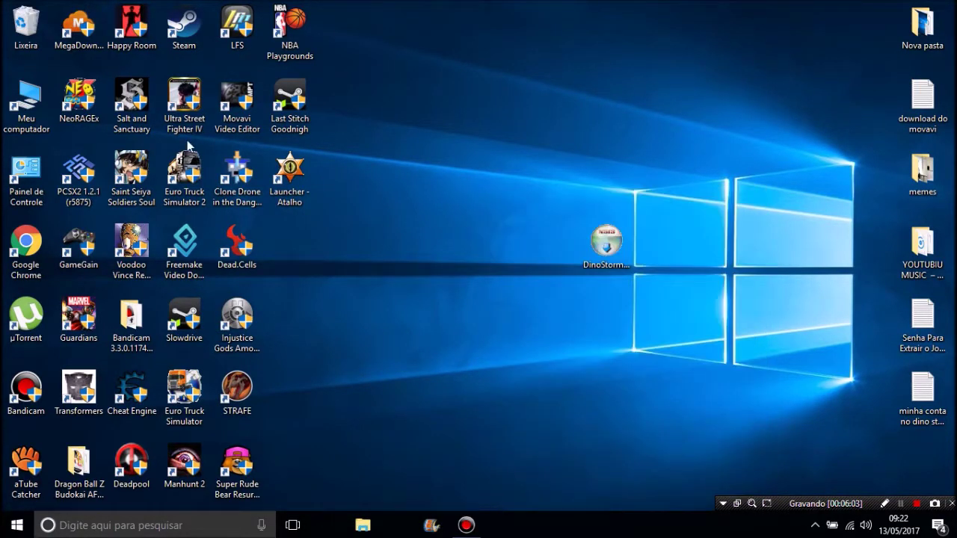
{"action": "left_click_drag", "start_coordinate": [291, 173], "coordinate": [405, 234]}
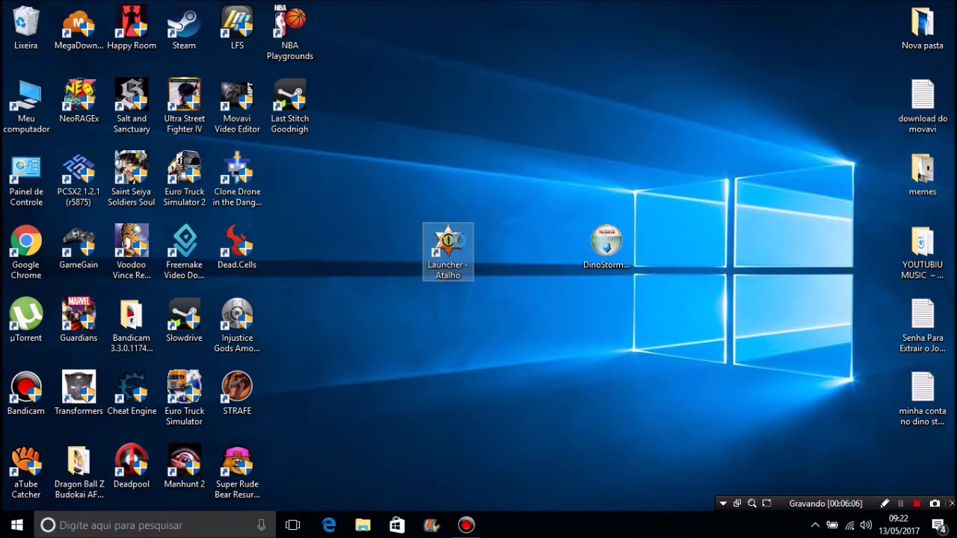
Step: Rename the Launcher - Atalho shortcut as Dino Storm in its properties, copying the name from the target path
{"action": "right_click", "coordinate": [450, 247]}
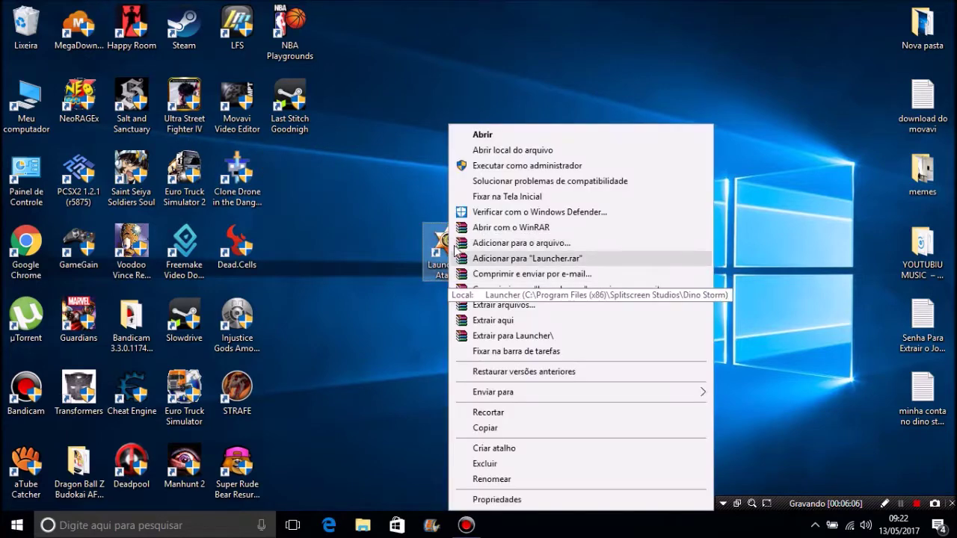
{"action": "left_click", "coordinate": [527, 500]}
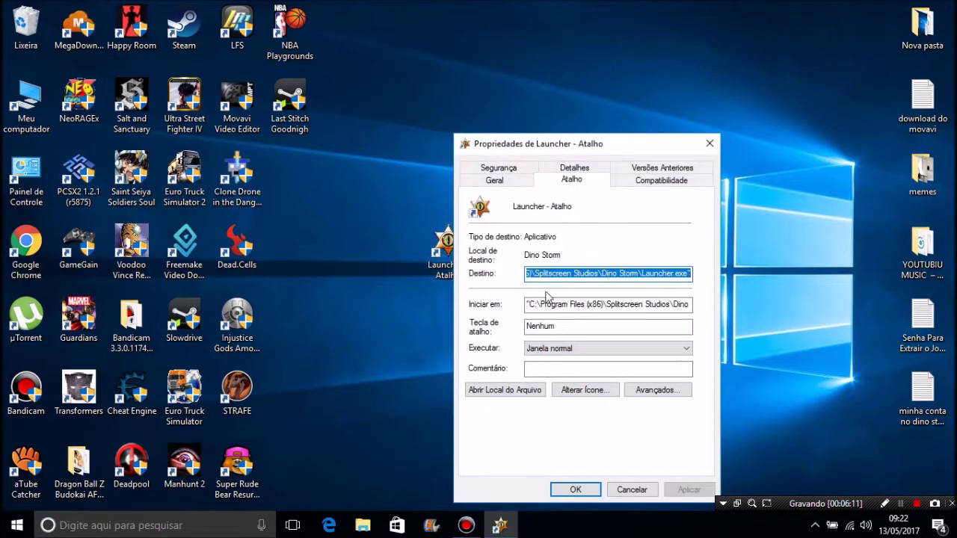
{"action": "left_click", "coordinate": [638, 273]}
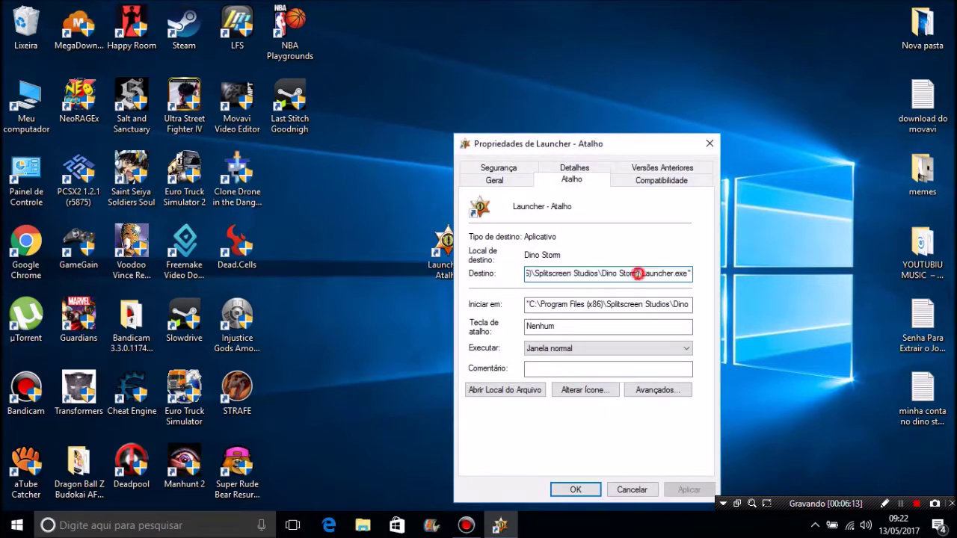
{"action": "right_click", "coordinate": [603, 272]}
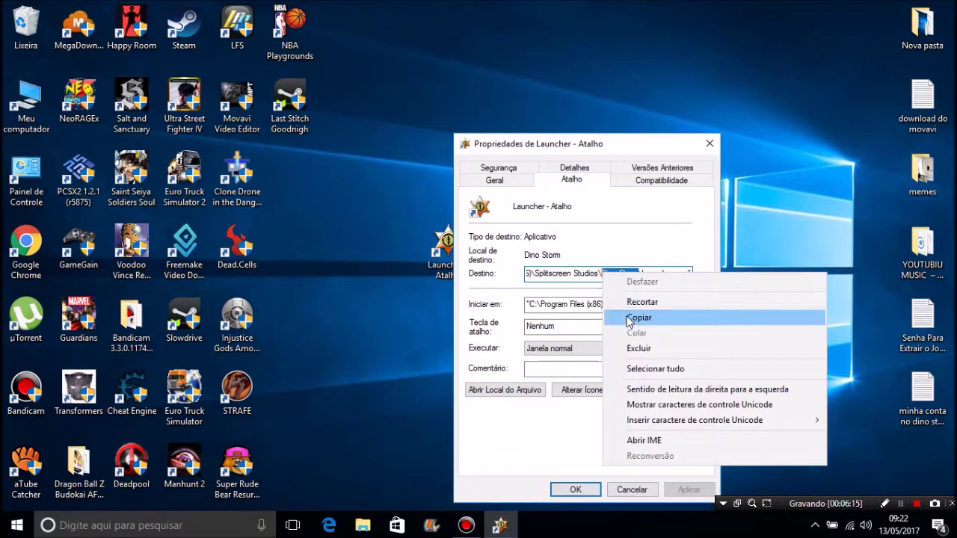
{"action": "left_click", "coordinate": [627, 317]}
{"action": "left_click", "coordinate": [497, 185]}
{"action": "left_click", "coordinate": [592, 207]}
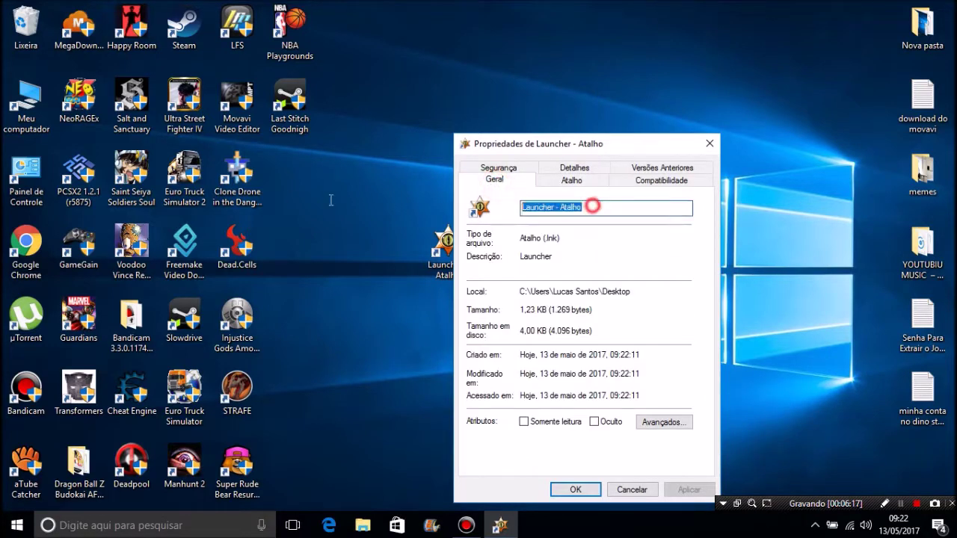
Step: Set the shortcut's compatibility option to run the program as administrator and accept the properties
{"action": "left_click", "coordinate": [635, 183]}
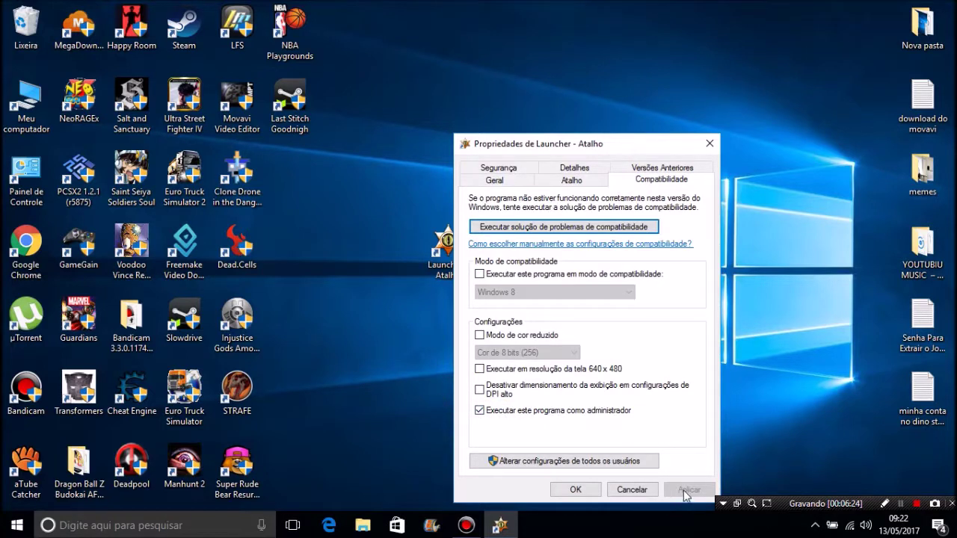
{"action": "left_click", "coordinate": [569, 491]}
{"action": "left_click", "coordinate": [354, 341]}
Step: Empty the Recycle Bin and confirm the permanent deletion
{"action": "left_click", "coordinate": [18, 43]}
{"action": "right_click", "coordinate": [18, 43]}
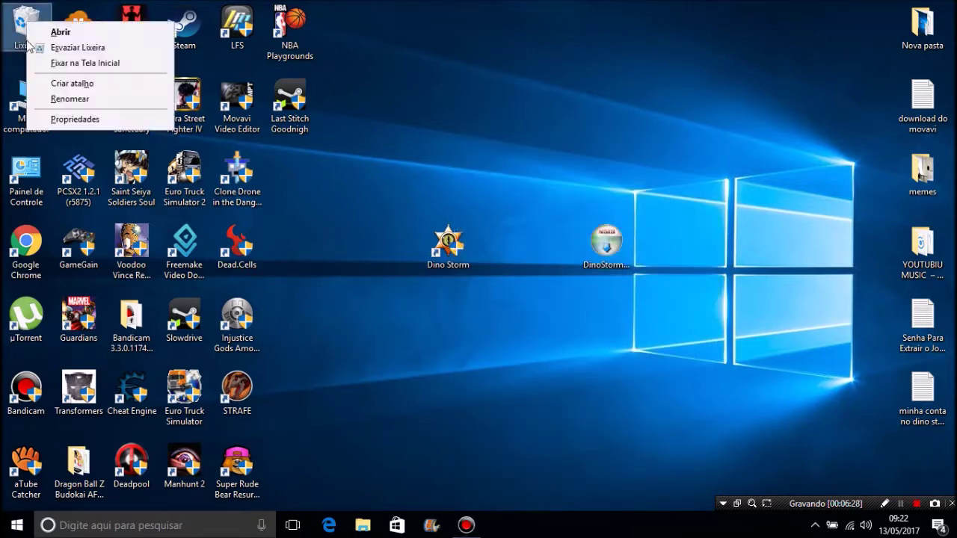
{"action": "left_click", "coordinate": [36, 47]}
{"action": "left_click", "coordinate": [537, 320]}
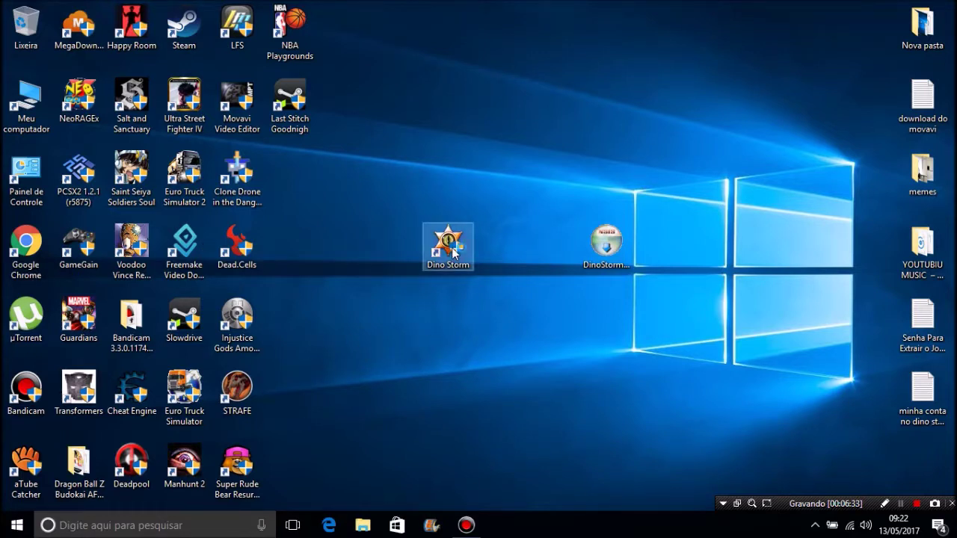
Step: Launch Dino Storm from its desktop shortcut and open the account registration form once the game has loaded
{"action": "double_click", "coordinate": [449, 245]}
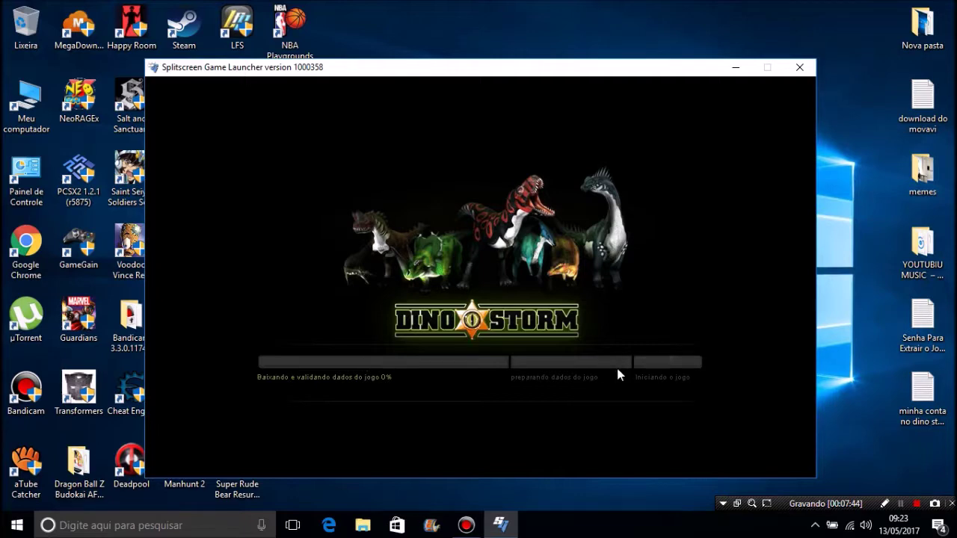
{"action": "left_click", "coordinate": [903, 505]}
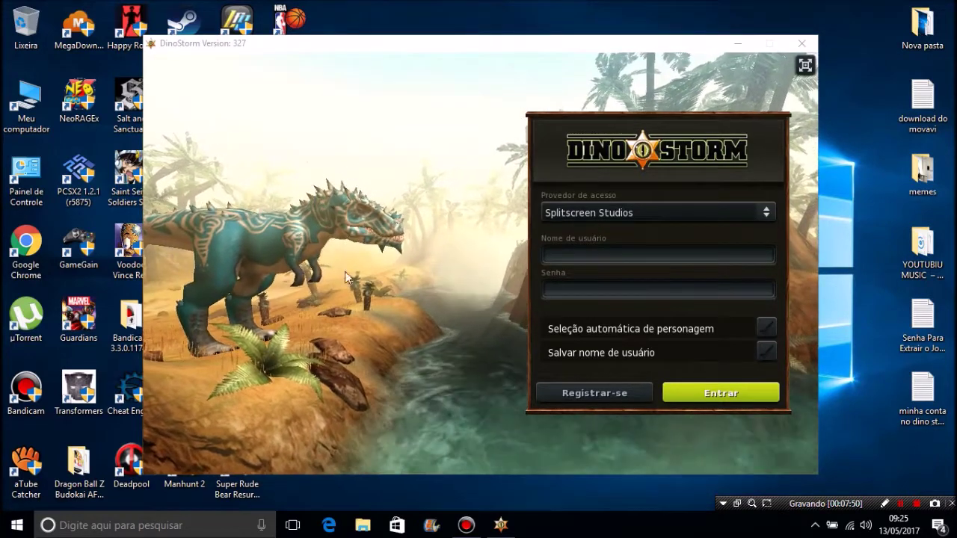
{"action": "left_click", "coordinate": [581, 399]}
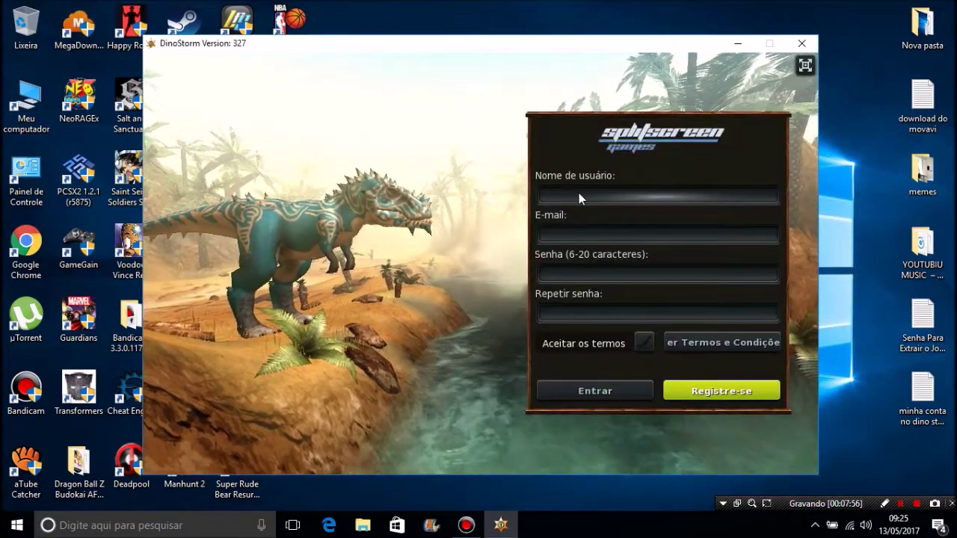
Step: Go through the registration form's username, password and repeat-password fields, leaving them empty, and accept the terms
{"action": "left_click", "coordinate": [585, 195]}
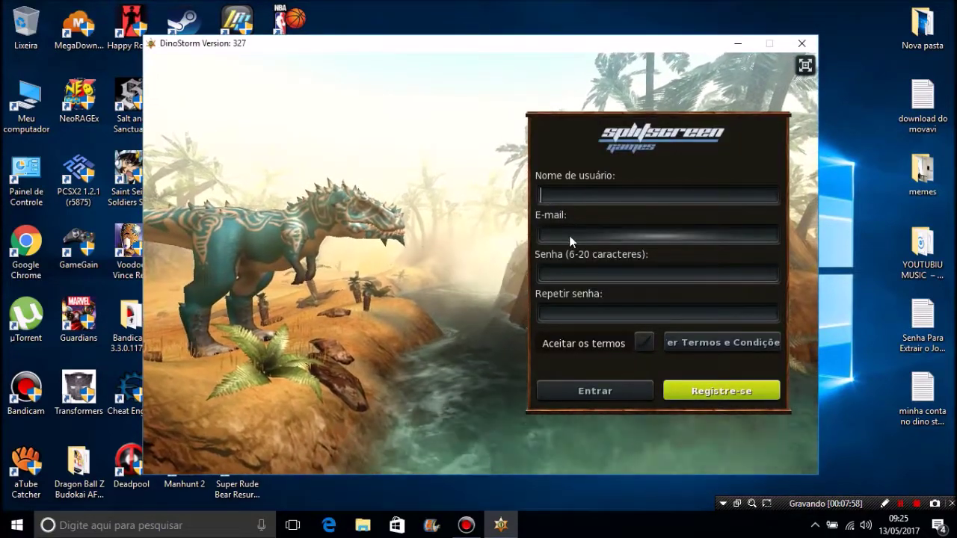
{"action": "left_click", "coordinate": [589, 280]}
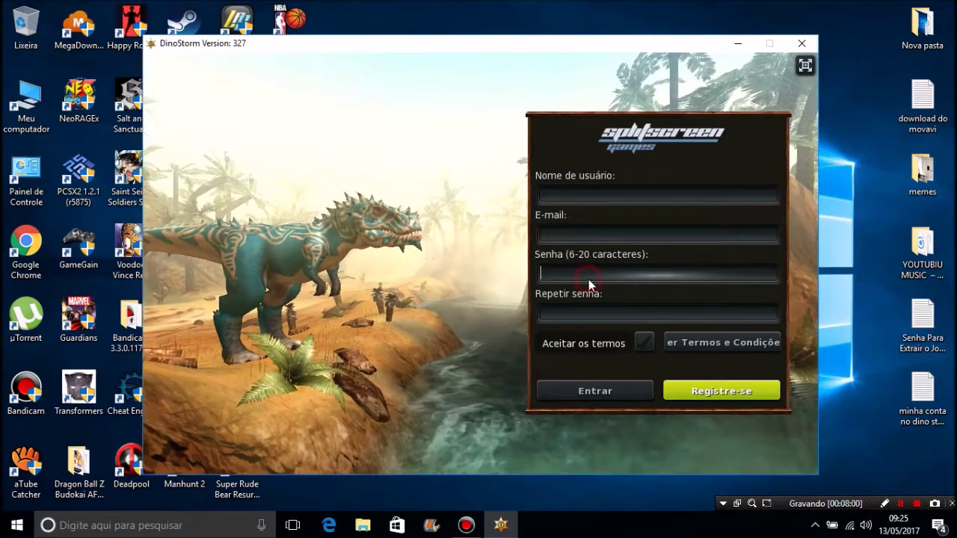
{"action": "left_click", "coordinate": [550, 309]}
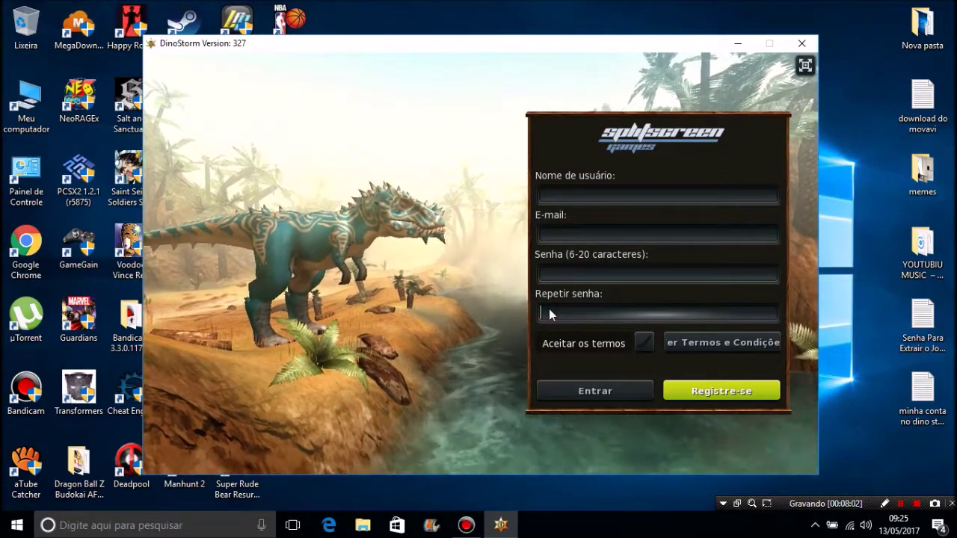
{"action": "left_click", "coordinate": [645, 344]}
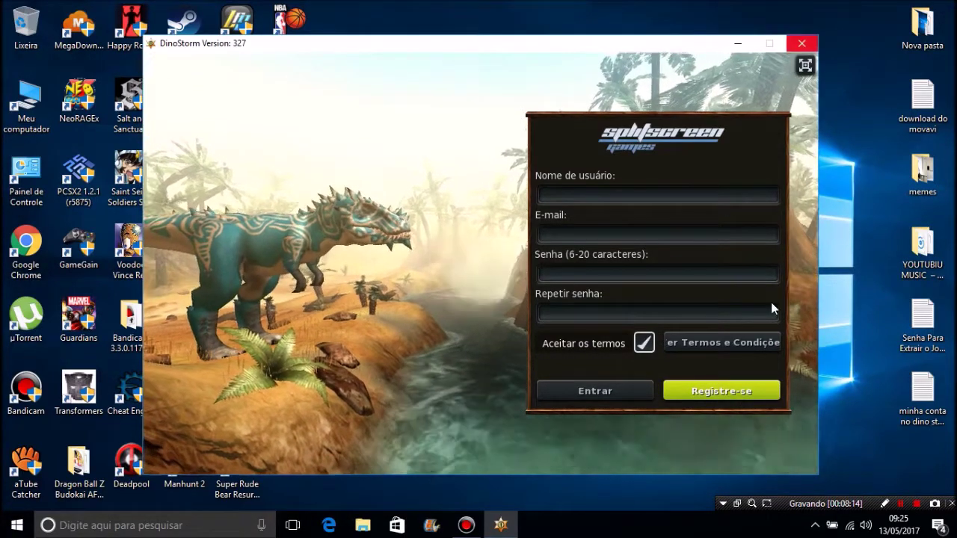
Step: Switch from the registration form to the login form and go through its username and password fields
{"action": "left_click", "coordinate": [597, 398]}
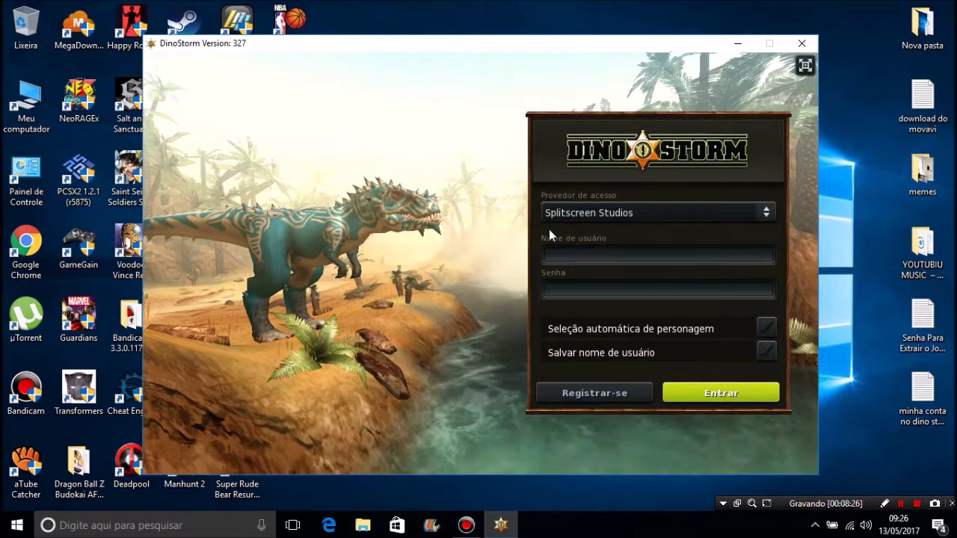
{"action": "left_click", "coordinate": [600, 252]}
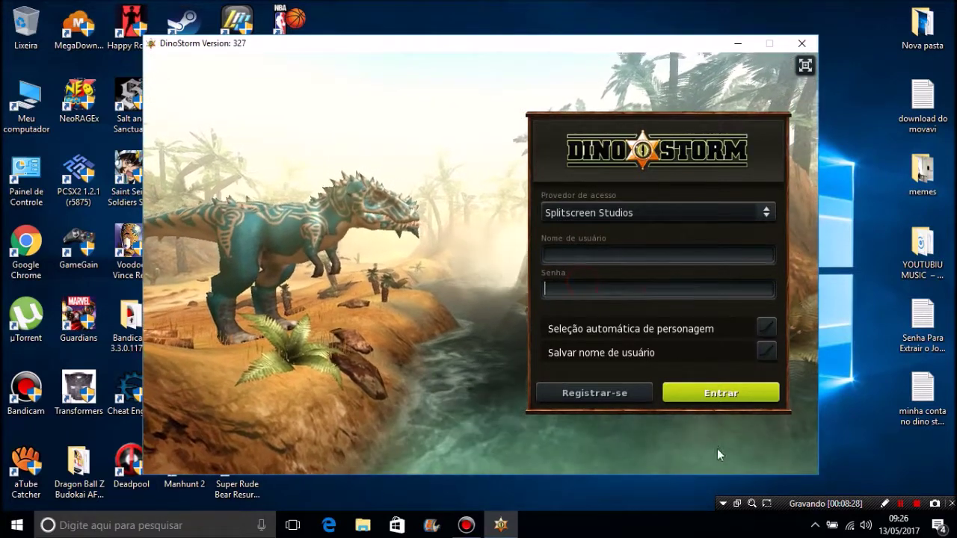
{"action": "left_click", "coordinate": [603, 355]}
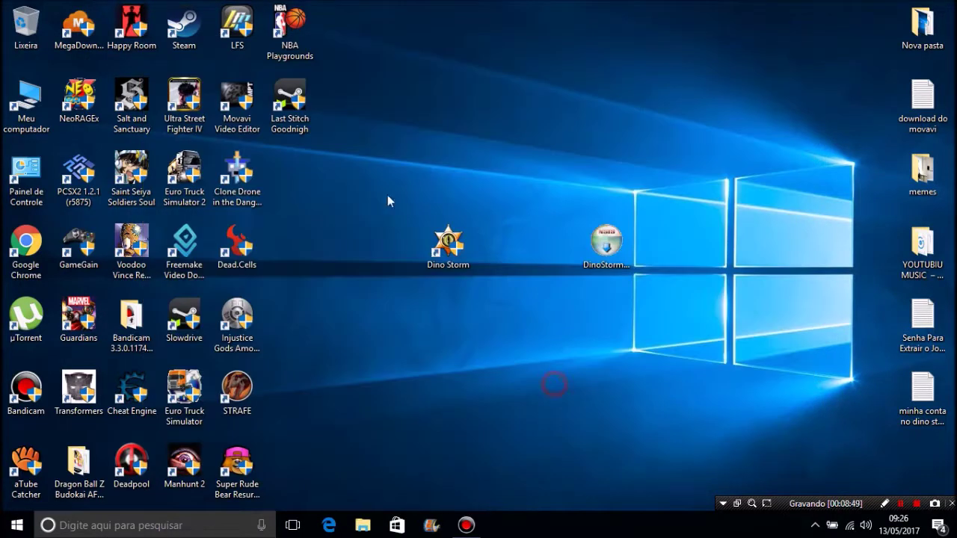
{"action": "left_click_drag", "start_coordinate": [1, 3], "coordinate": [314, 359]}
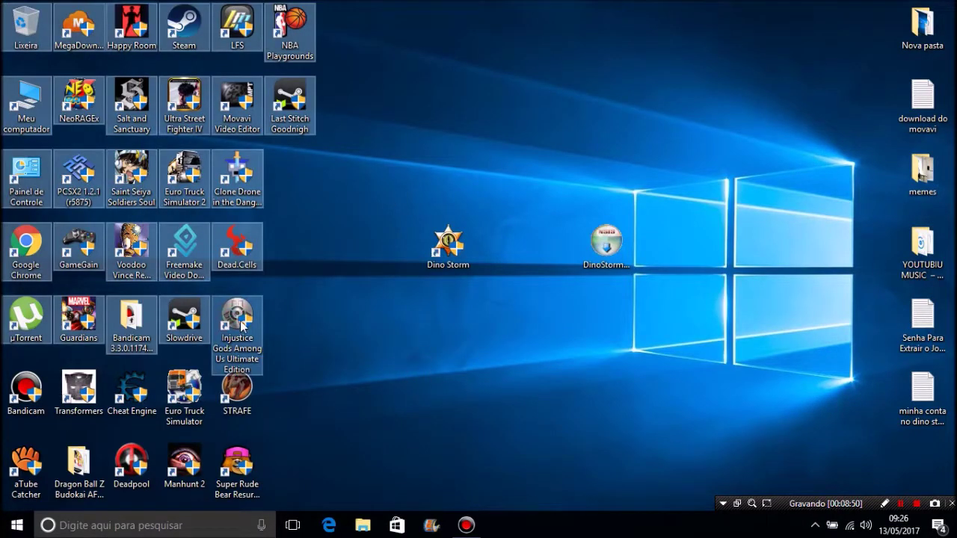
{"action": "left_click", "coordinate": [382, 360]}
{"action": "left_click_drag", "start_coordinate": [382, 360], "coordinate": [34, 6]}
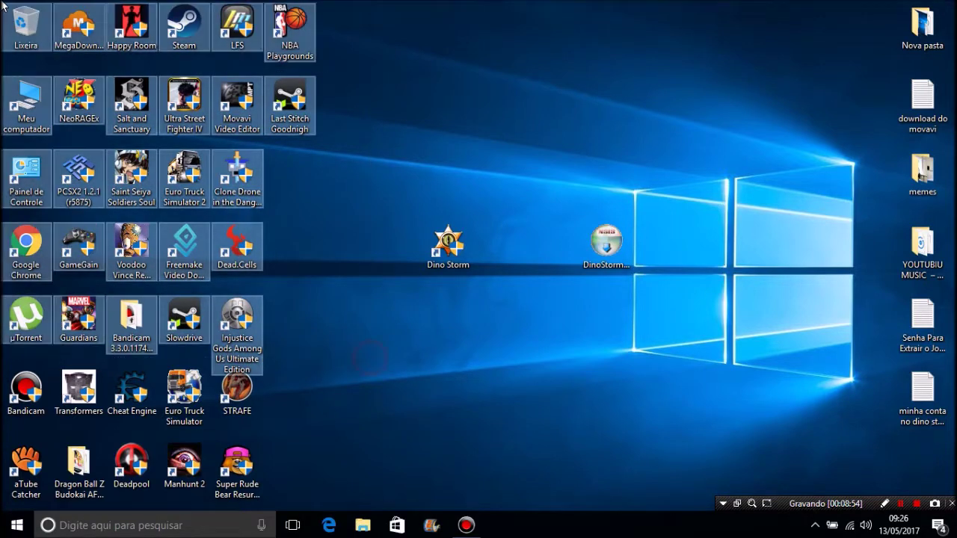
{"action": "left_click", "coordinate": [389, 291]}
{"action": "left_click_drag", "start_coordinate": [334, 257], "coordinate": [22, 15]}
{"action": "left_click", "coordinate": [400, 282]}
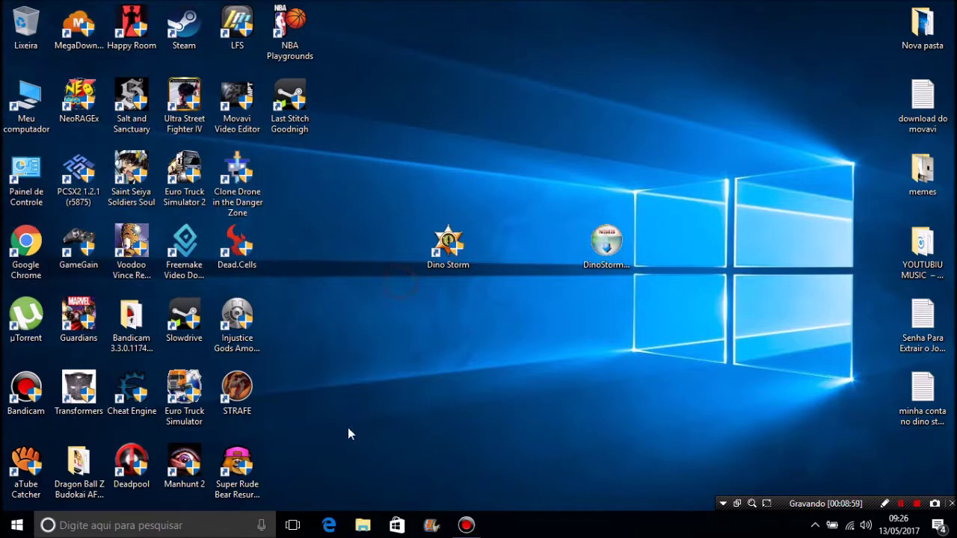
{"action": "left_click_drag", "start_coordinate": [348, 434], "coordinate": [4, 5]}
{"action": "left_click", "coordinate": [386, 377]}
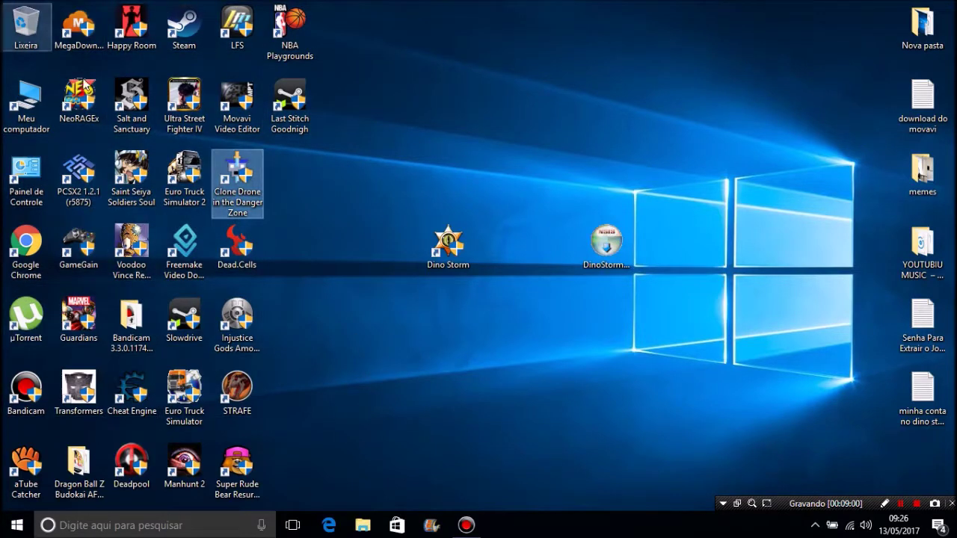
{"action": "left_click", "coordinate": [280, 293]}
{"action": "left_click", "coordinate": [338, 381]}
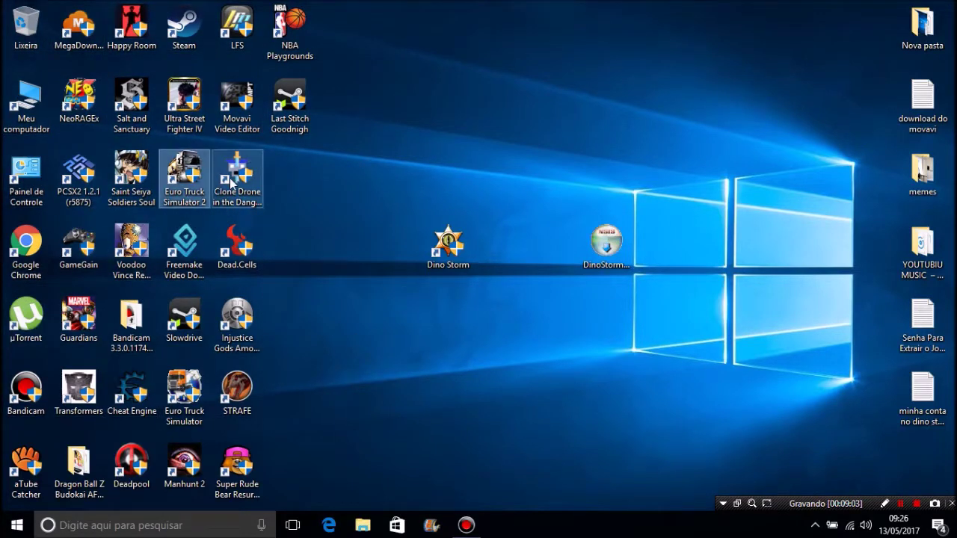